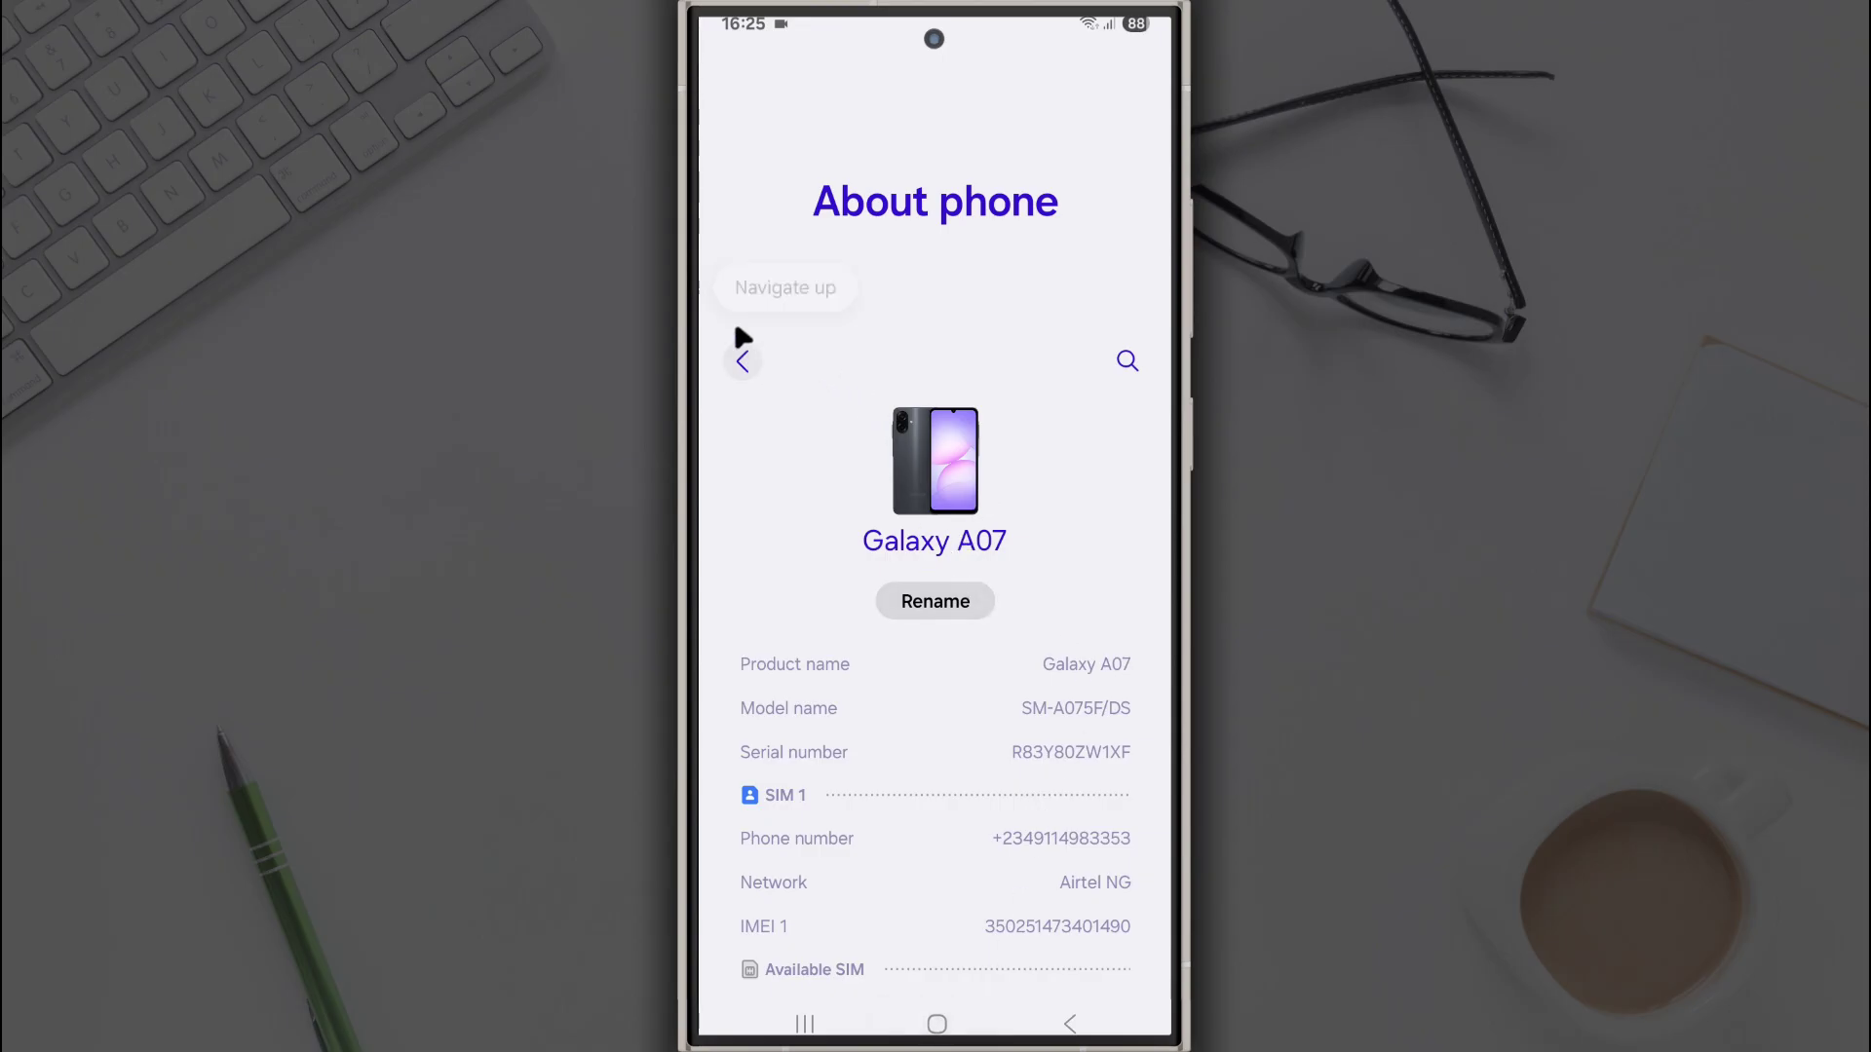
- Leave the About phone page, which confirms a Galaxy A07, and go to the home screen
left_click(743, 361)
left_click(936, 1023)
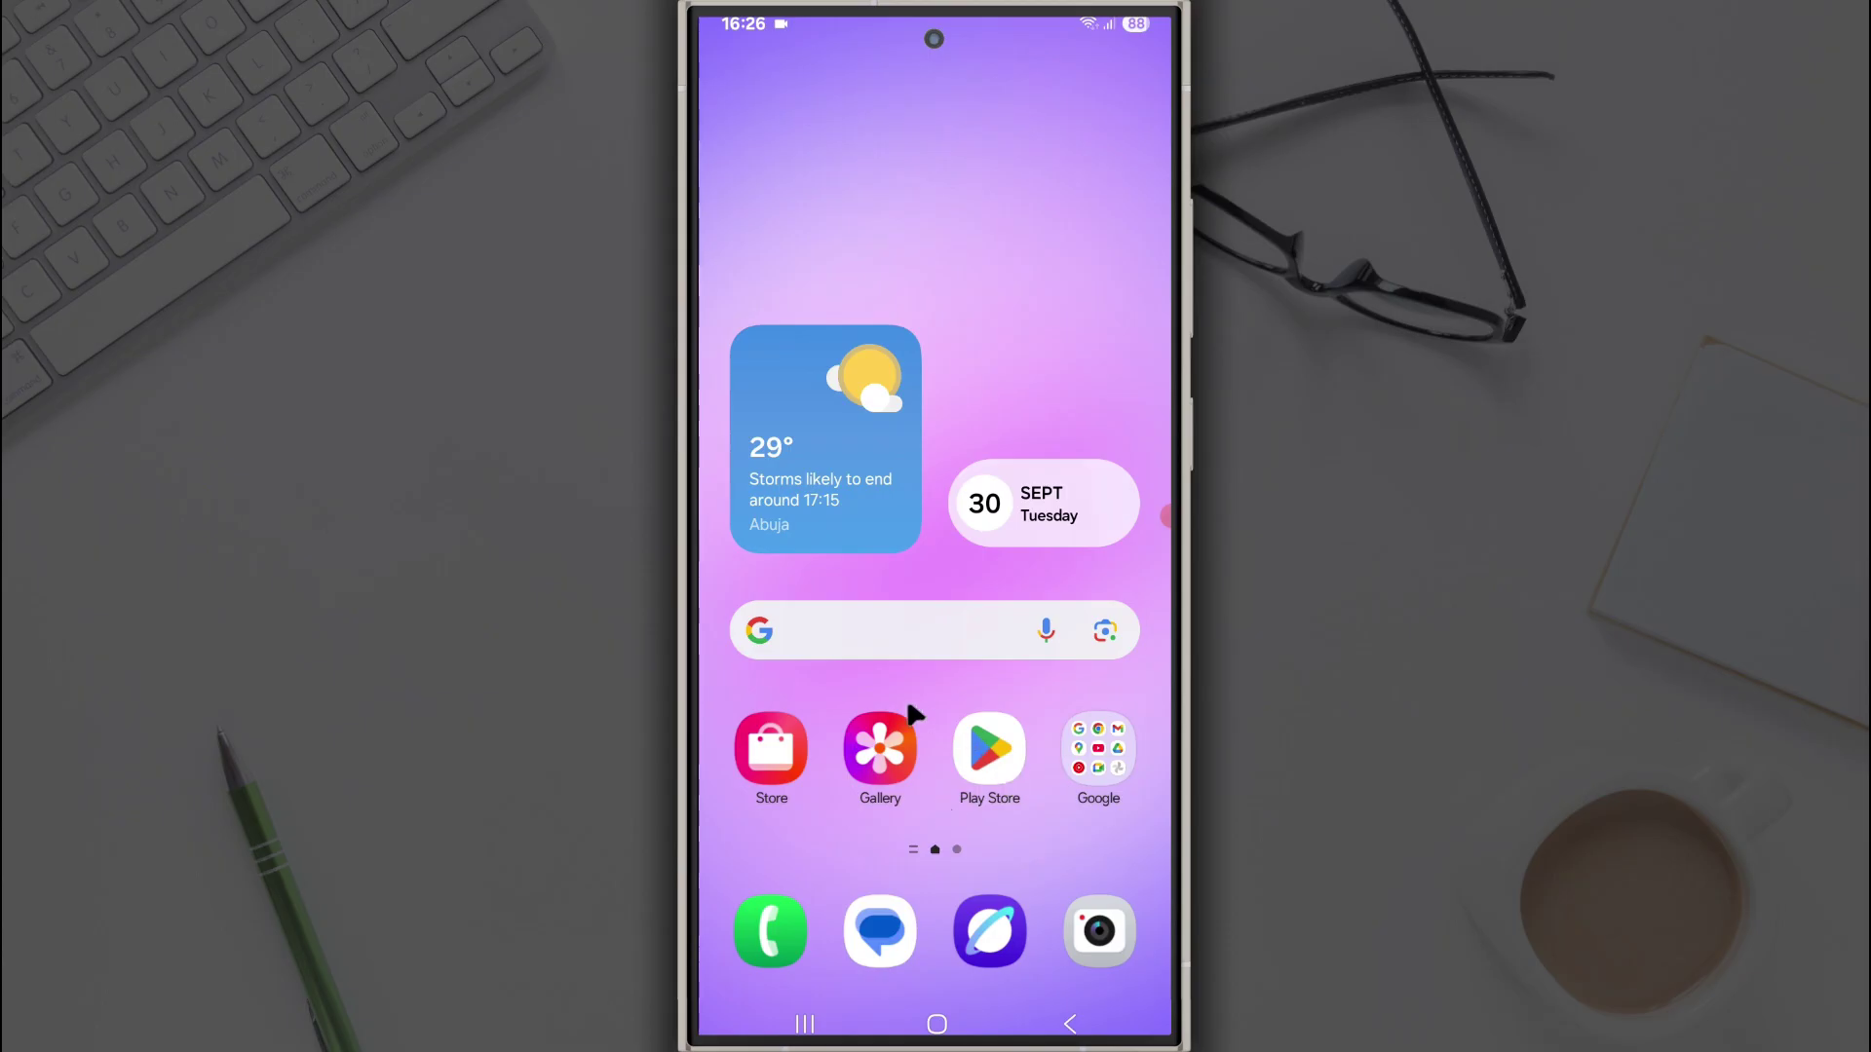
- Search Galaxy Store for 'good lock', which returns only unrelated games
left_click(768, 753)
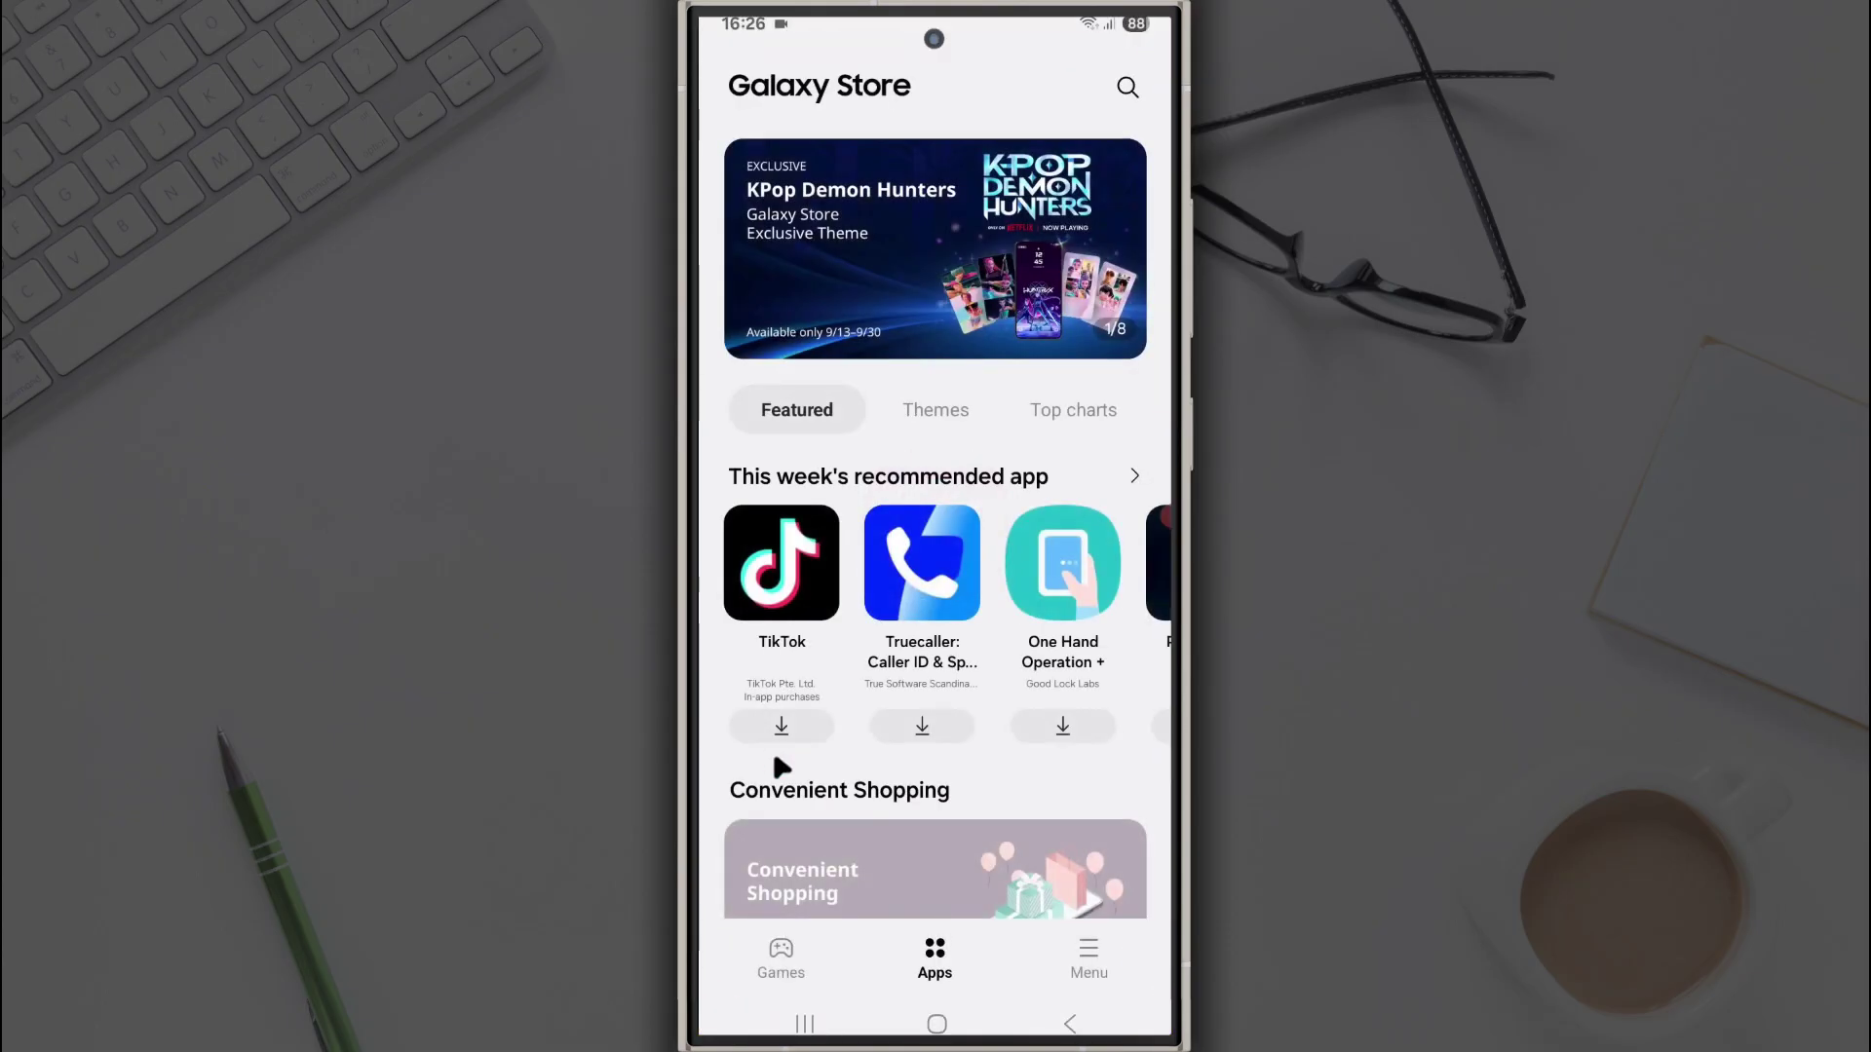
left_click(1125, 86)
type("go")
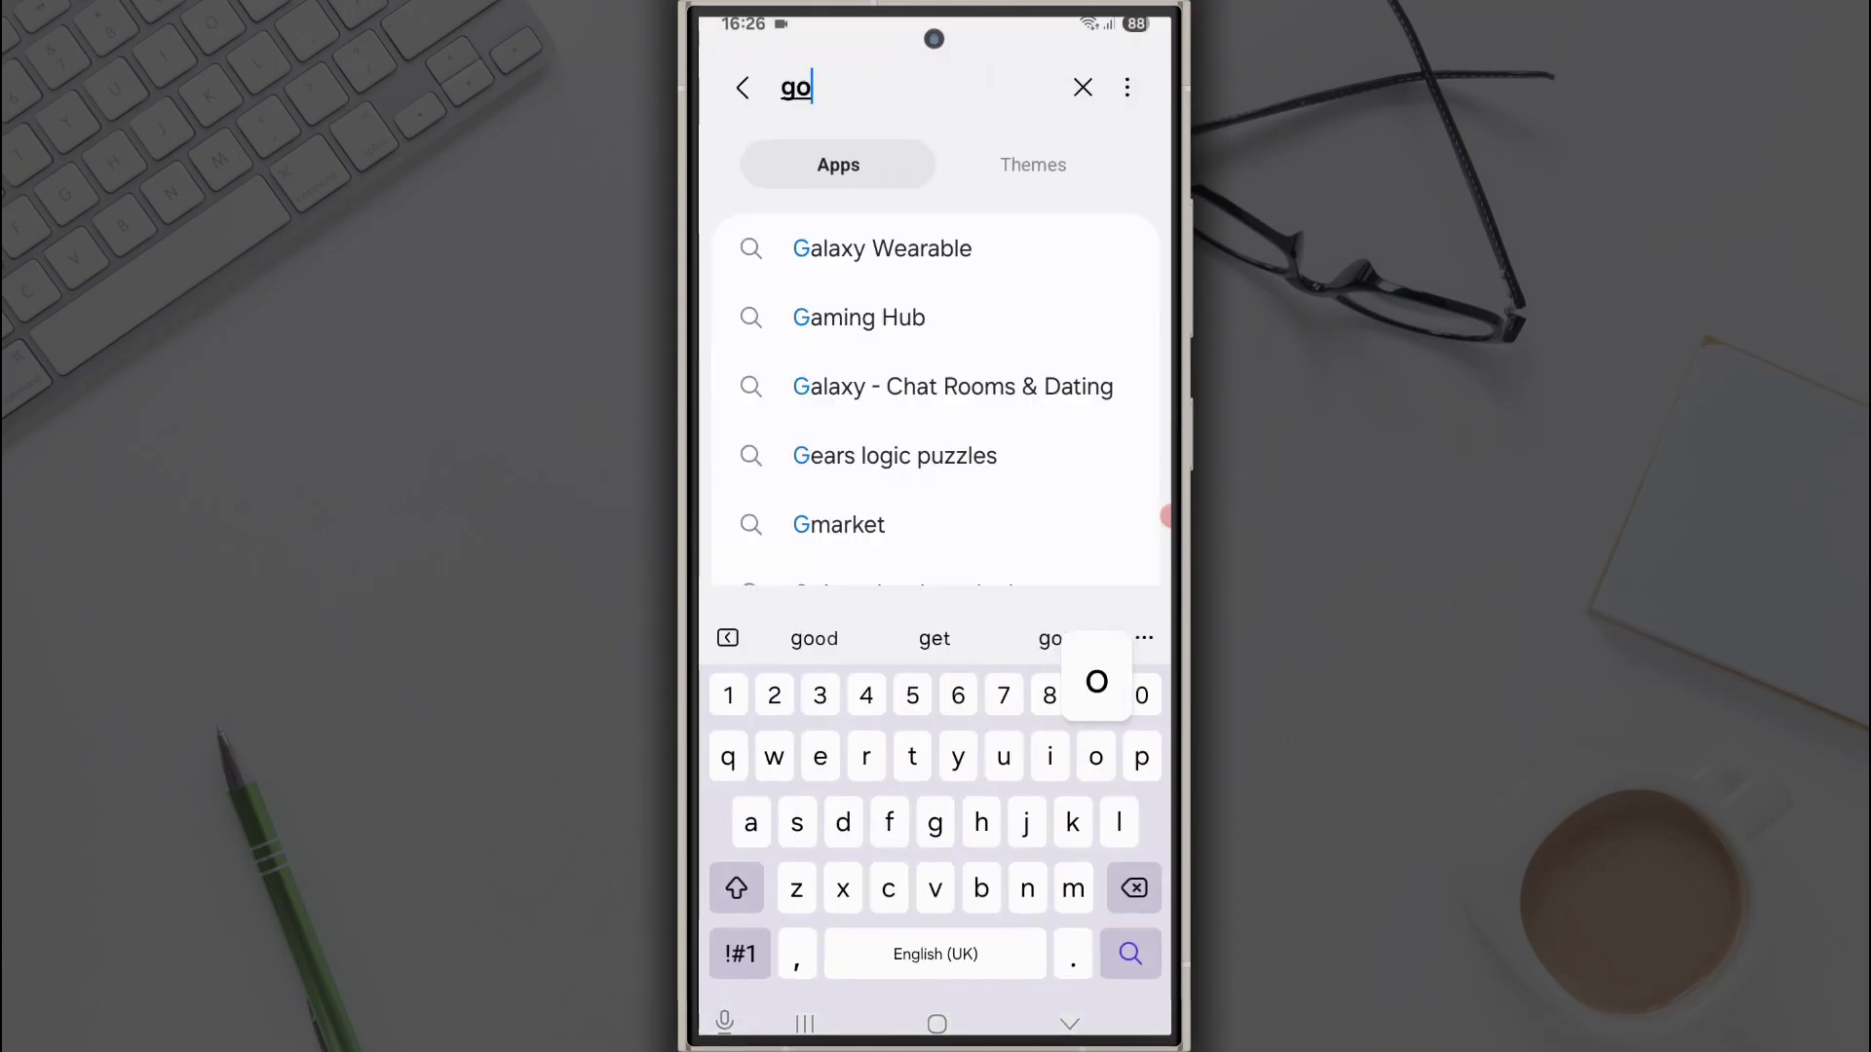
type("od")
left_click(815, 637)
left_click(1129, 953)
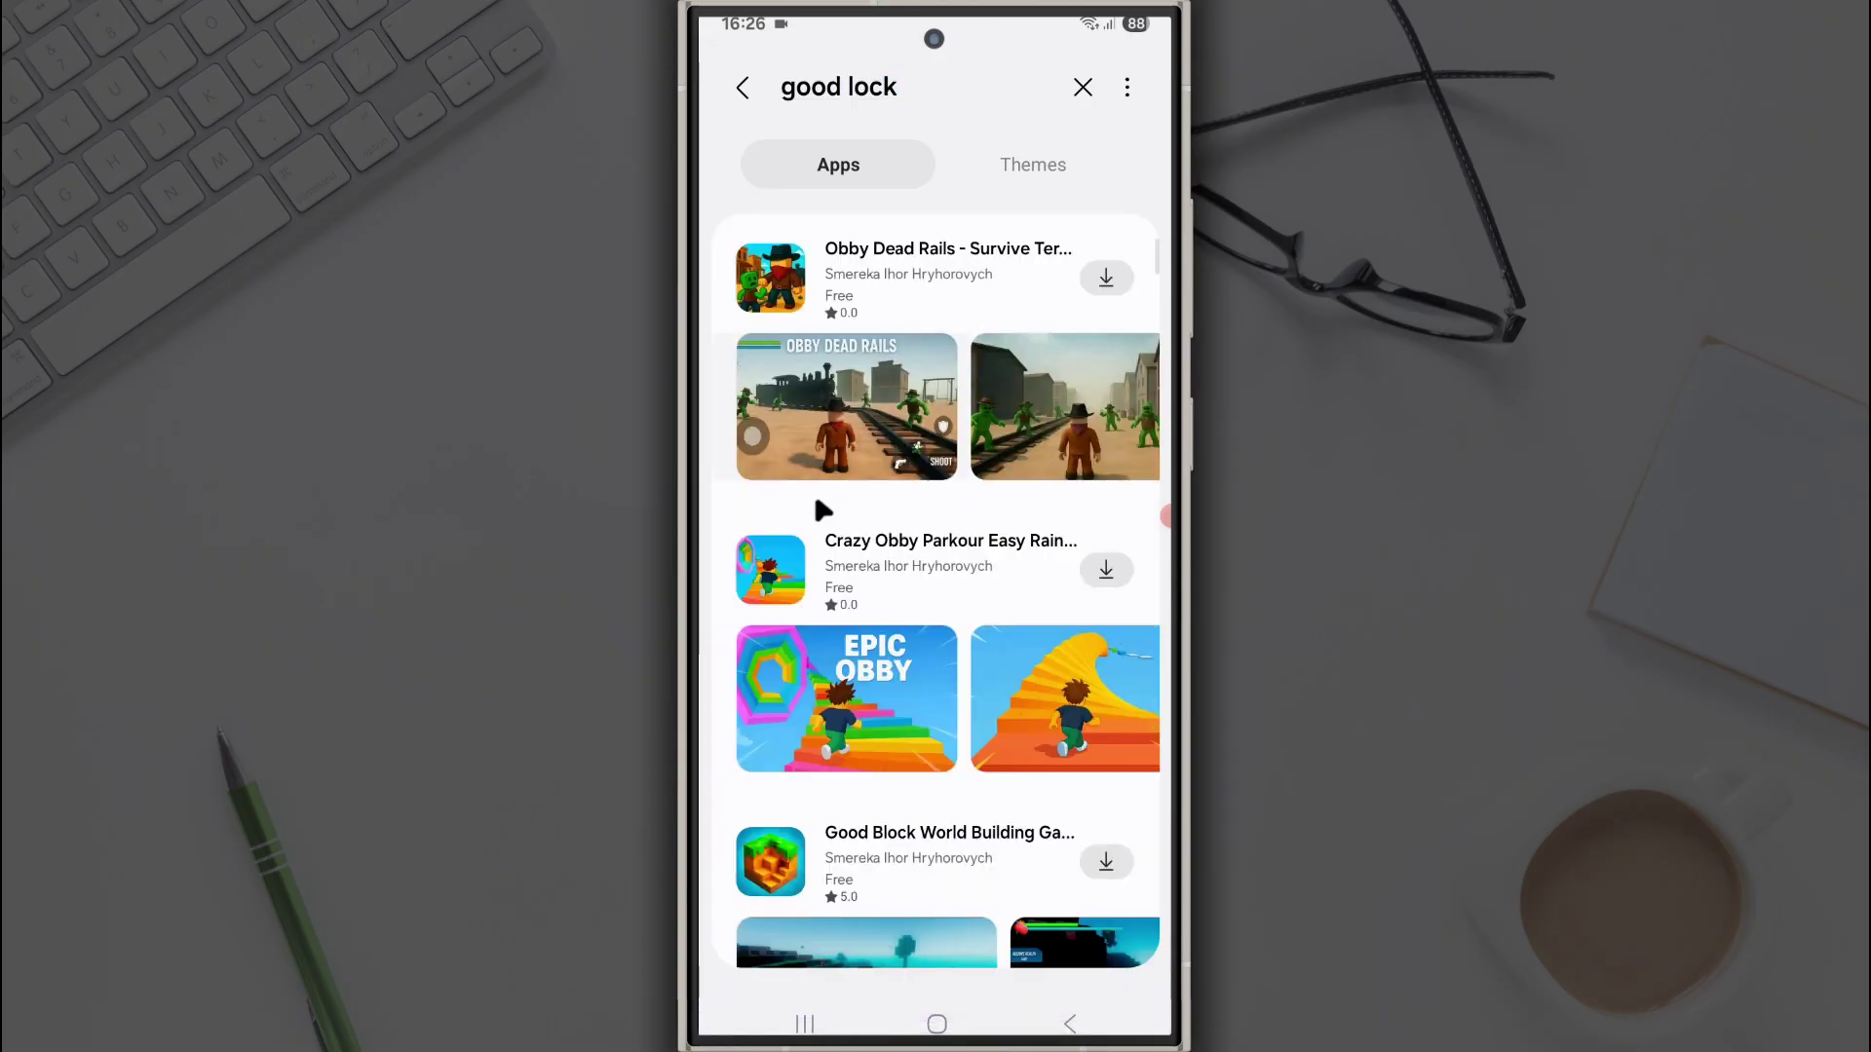
scroll(821, 510, "down", 10)
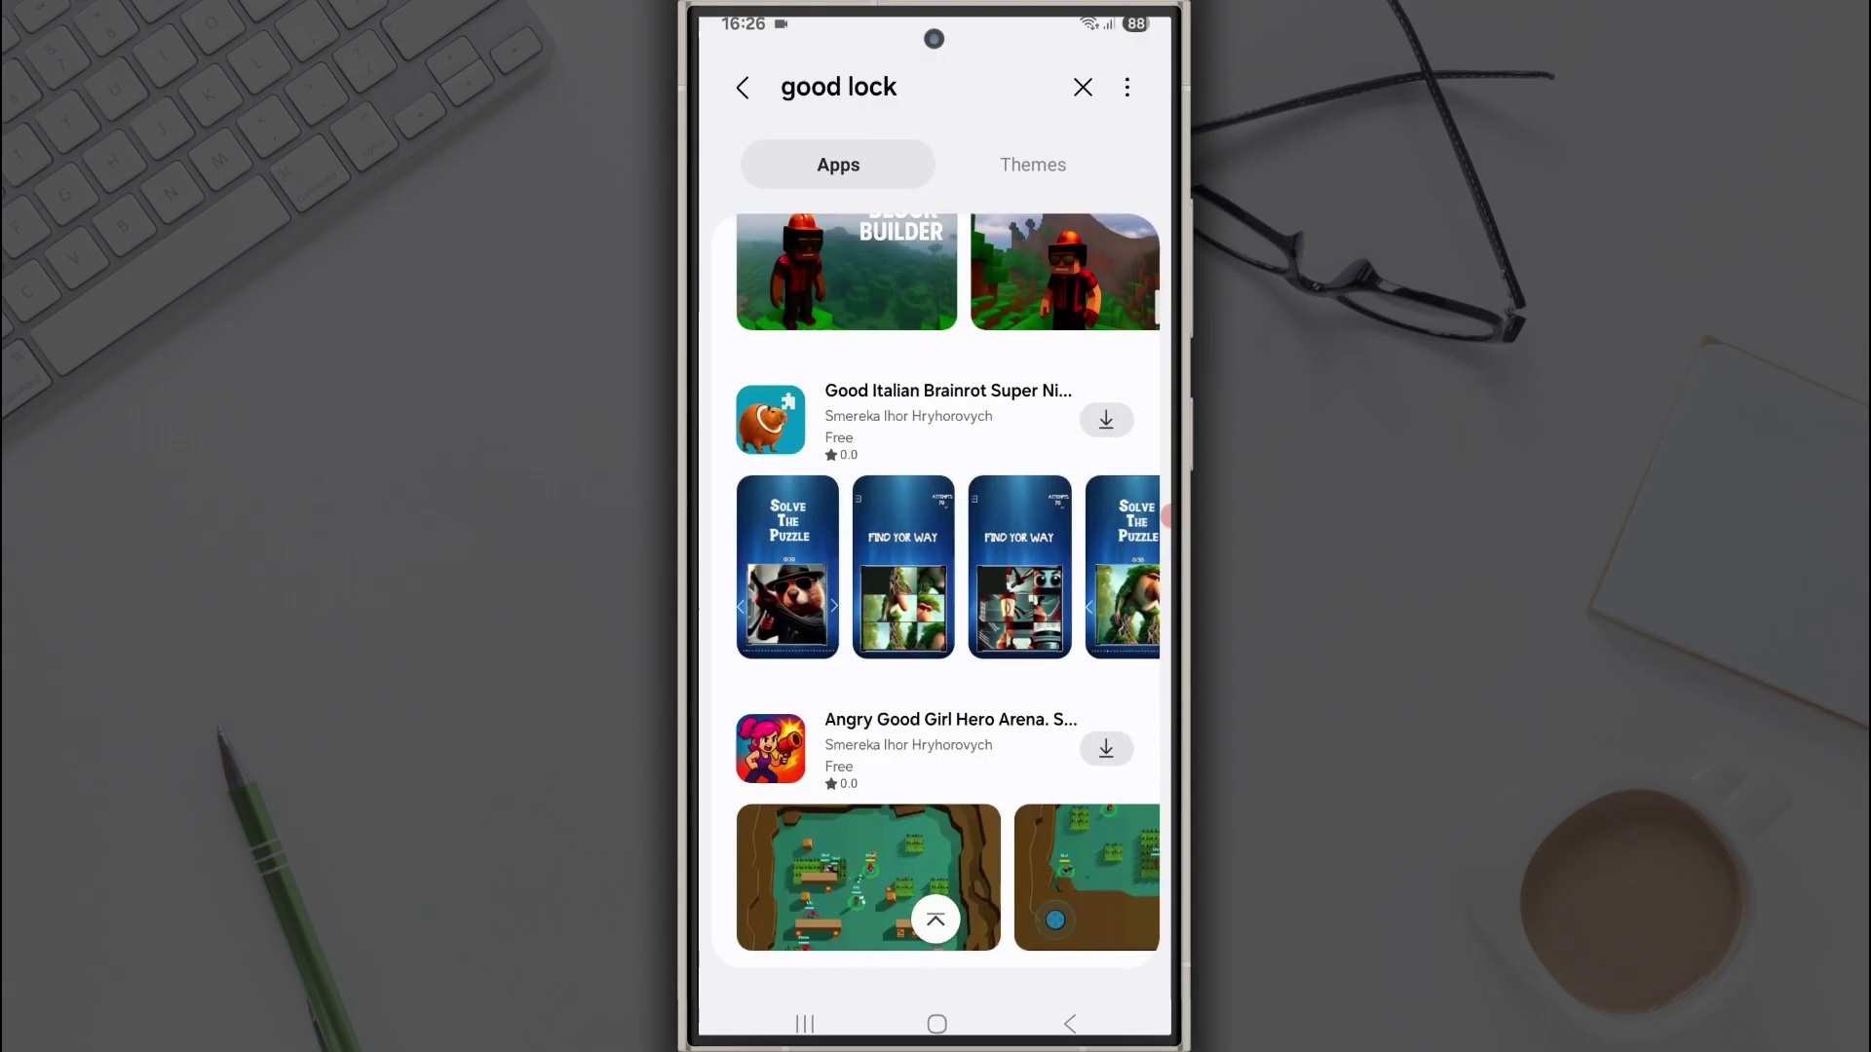
scroll(947, 585, "down", 5)
scroll(947, 584, "up", 8)
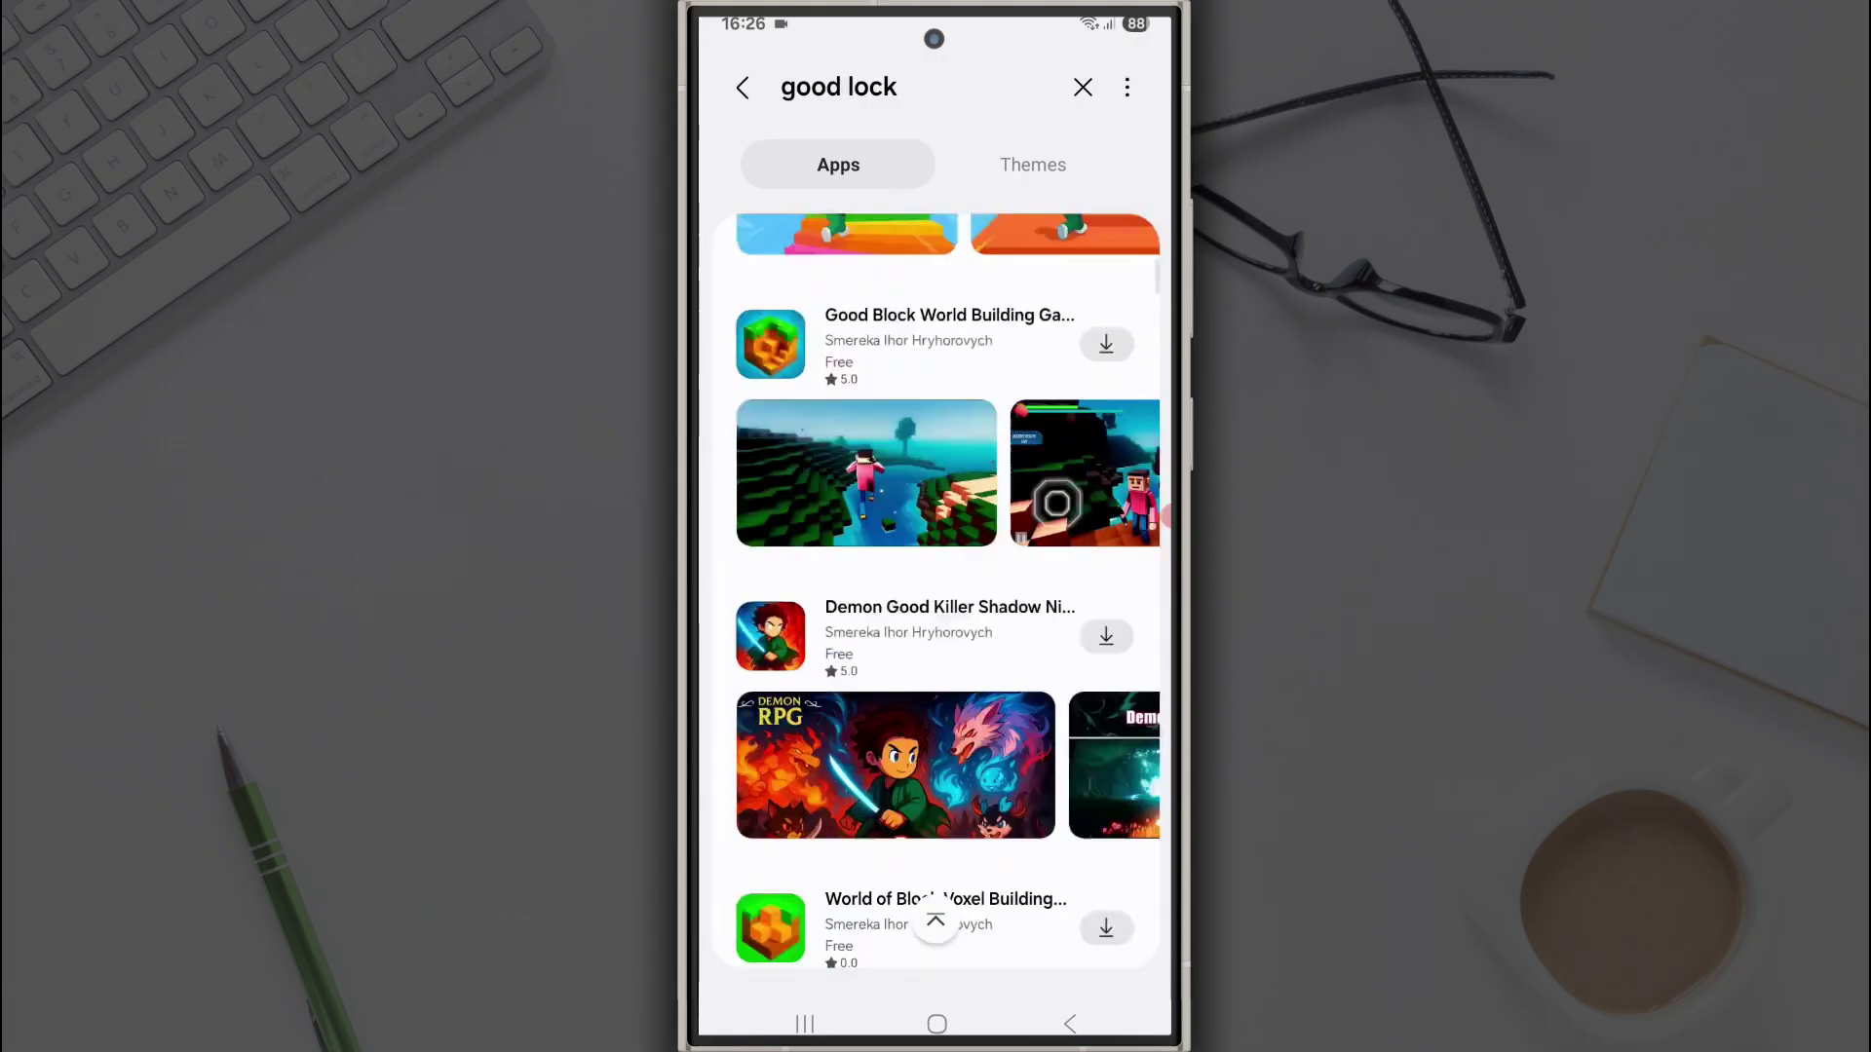
scroll(935, 586, "up", 10)
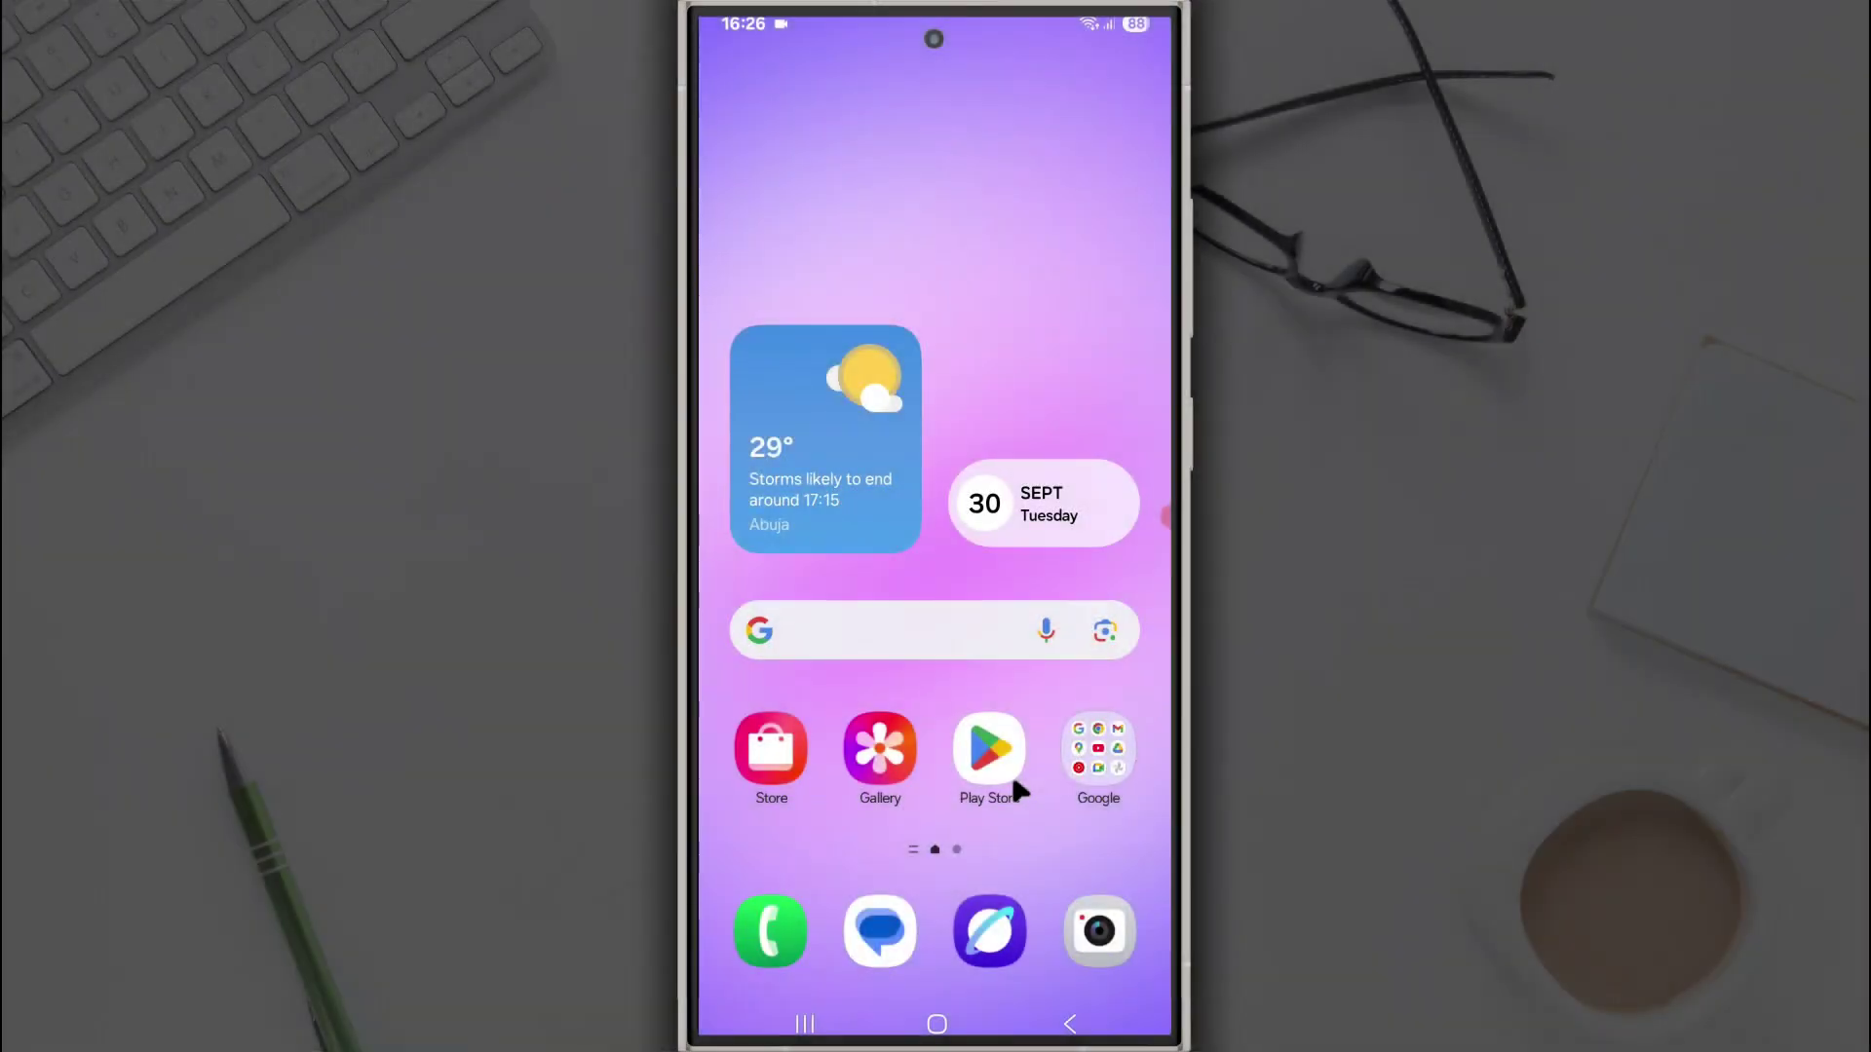
- Search Google Play Store for 'good lock', which lists only unrelated launcher and lock-screen apps
left_click(1007, 738)
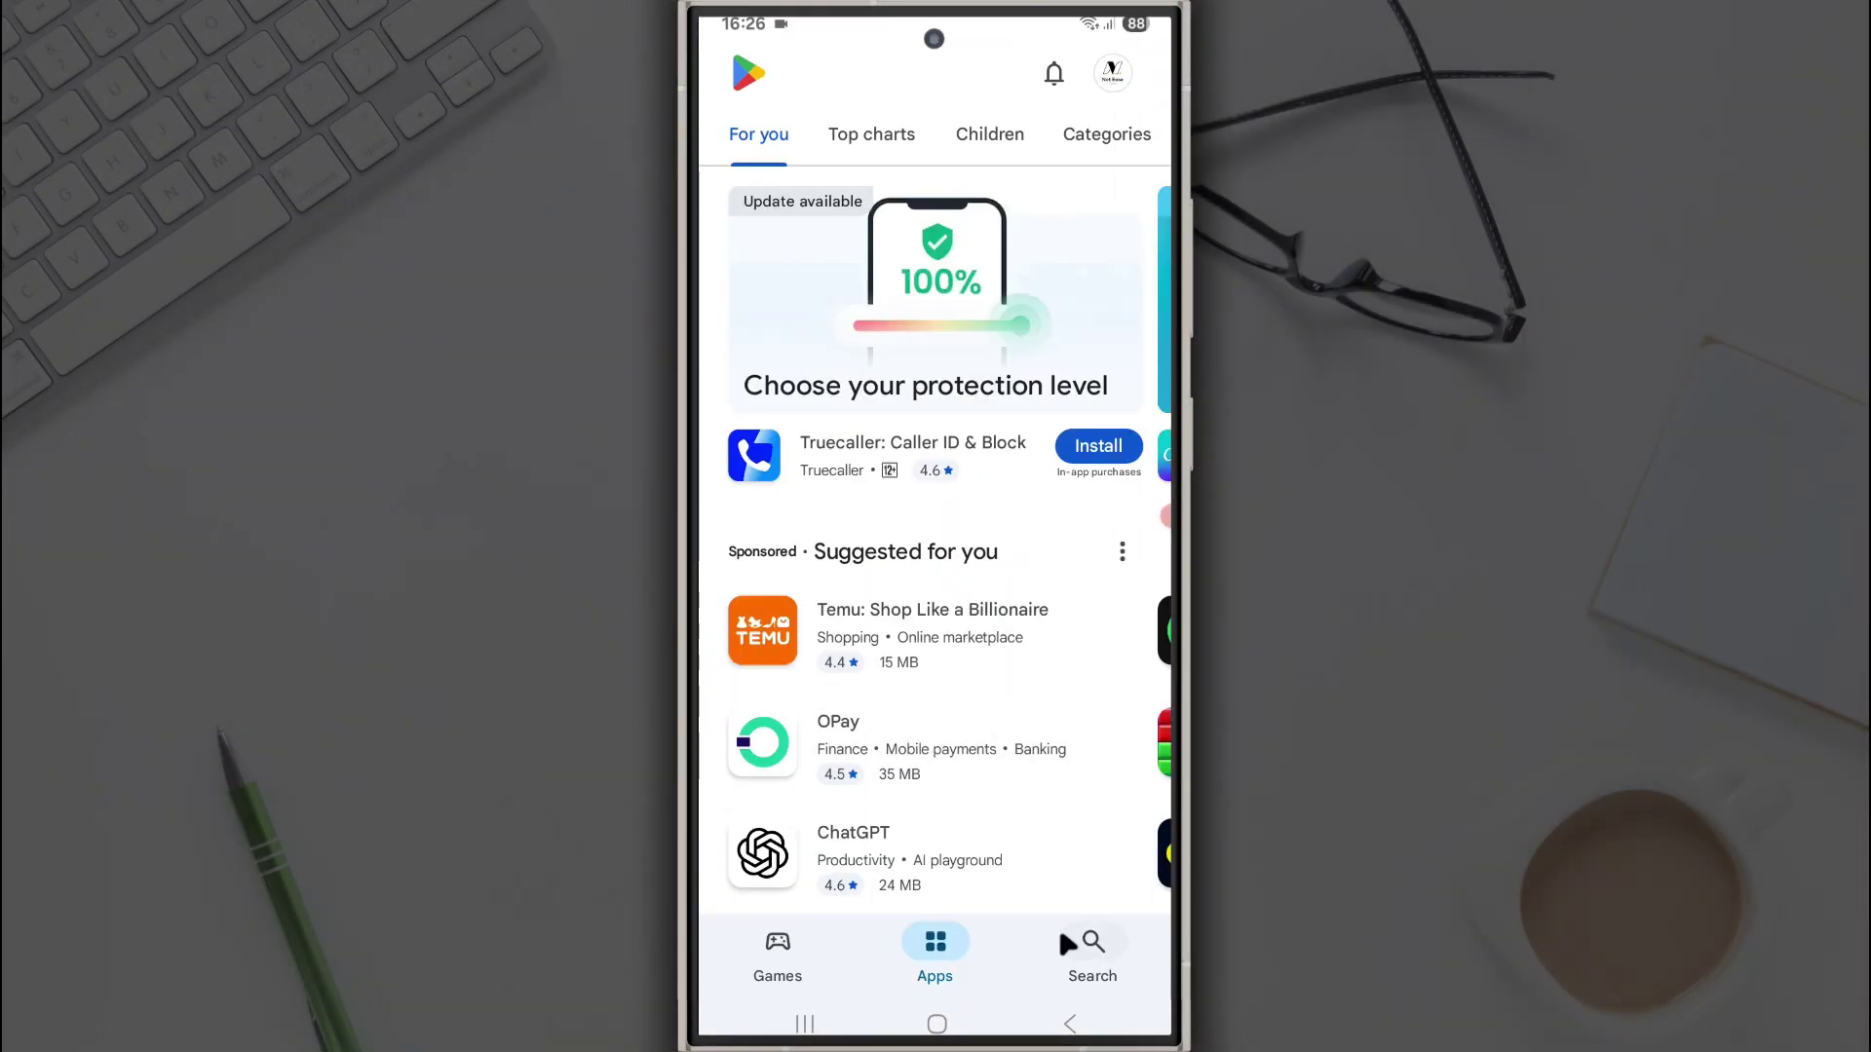
left_click(1088, 957)
left_click(949, 72)
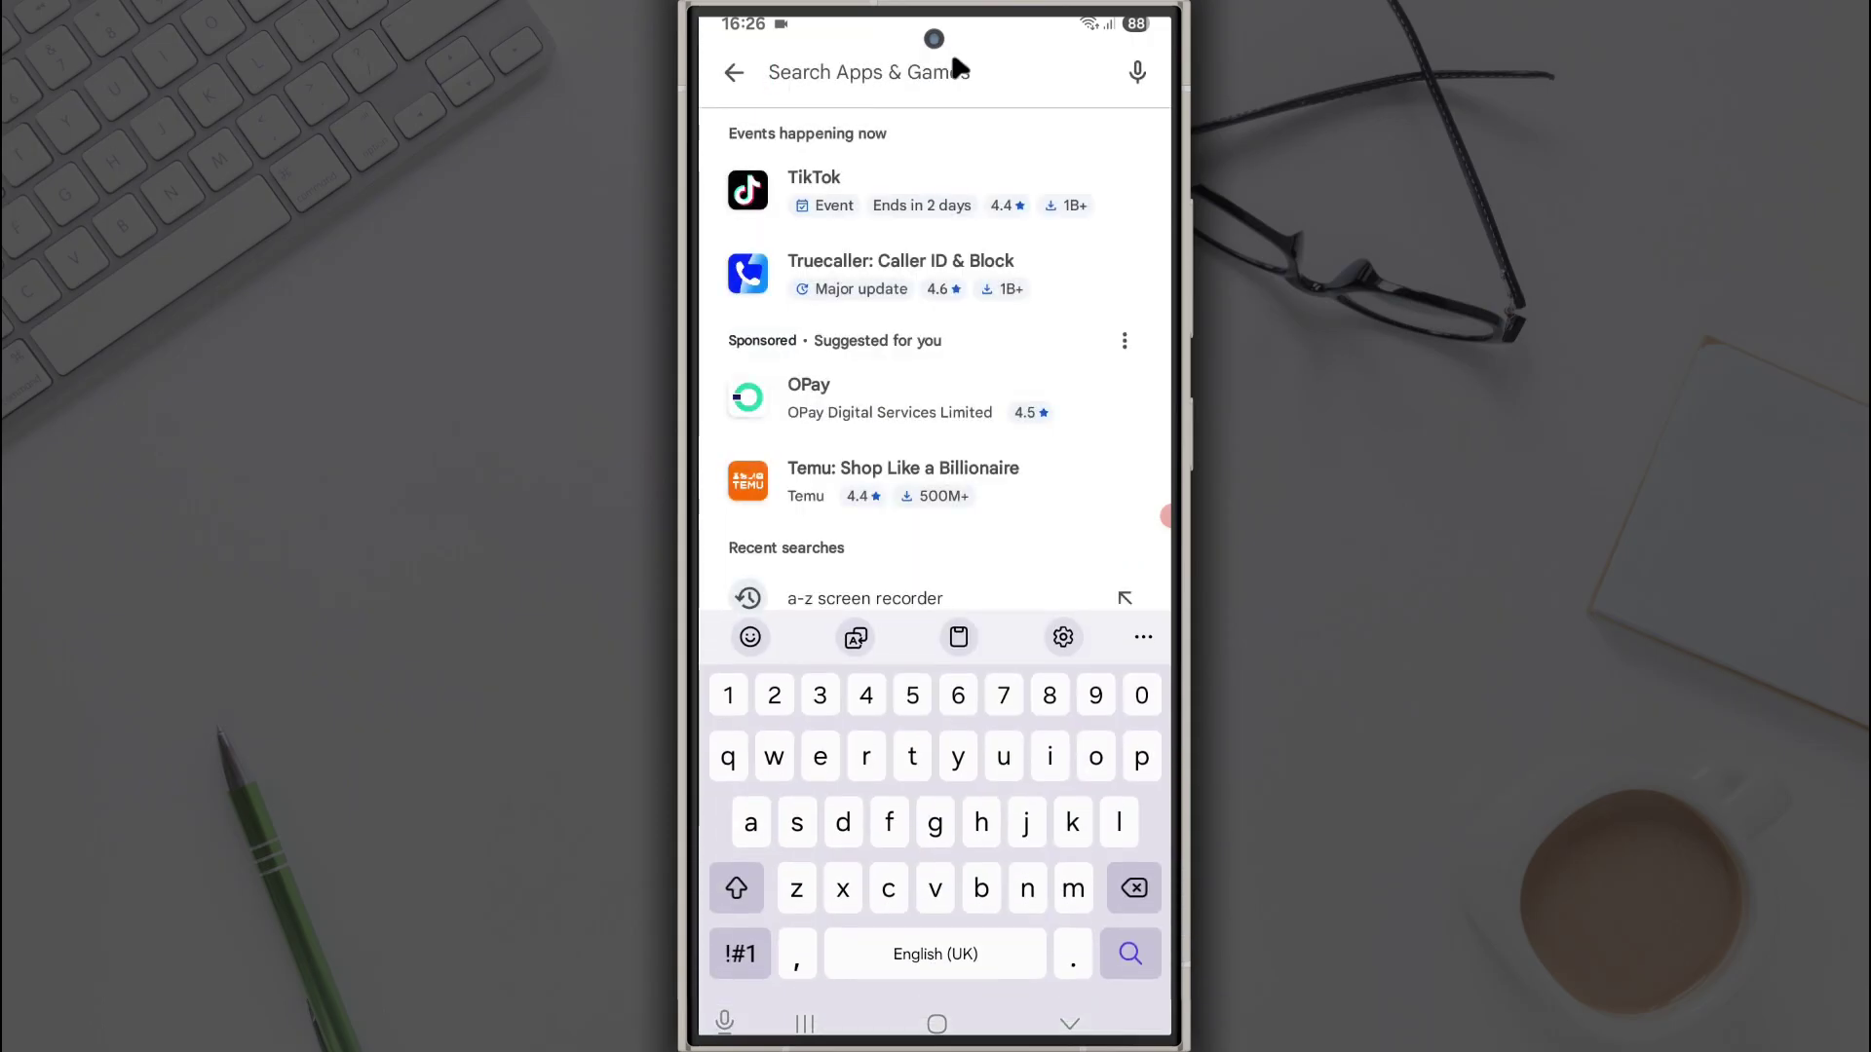
type("good")
left_click(827, 351)
scroll(935, 586, "down", 5)
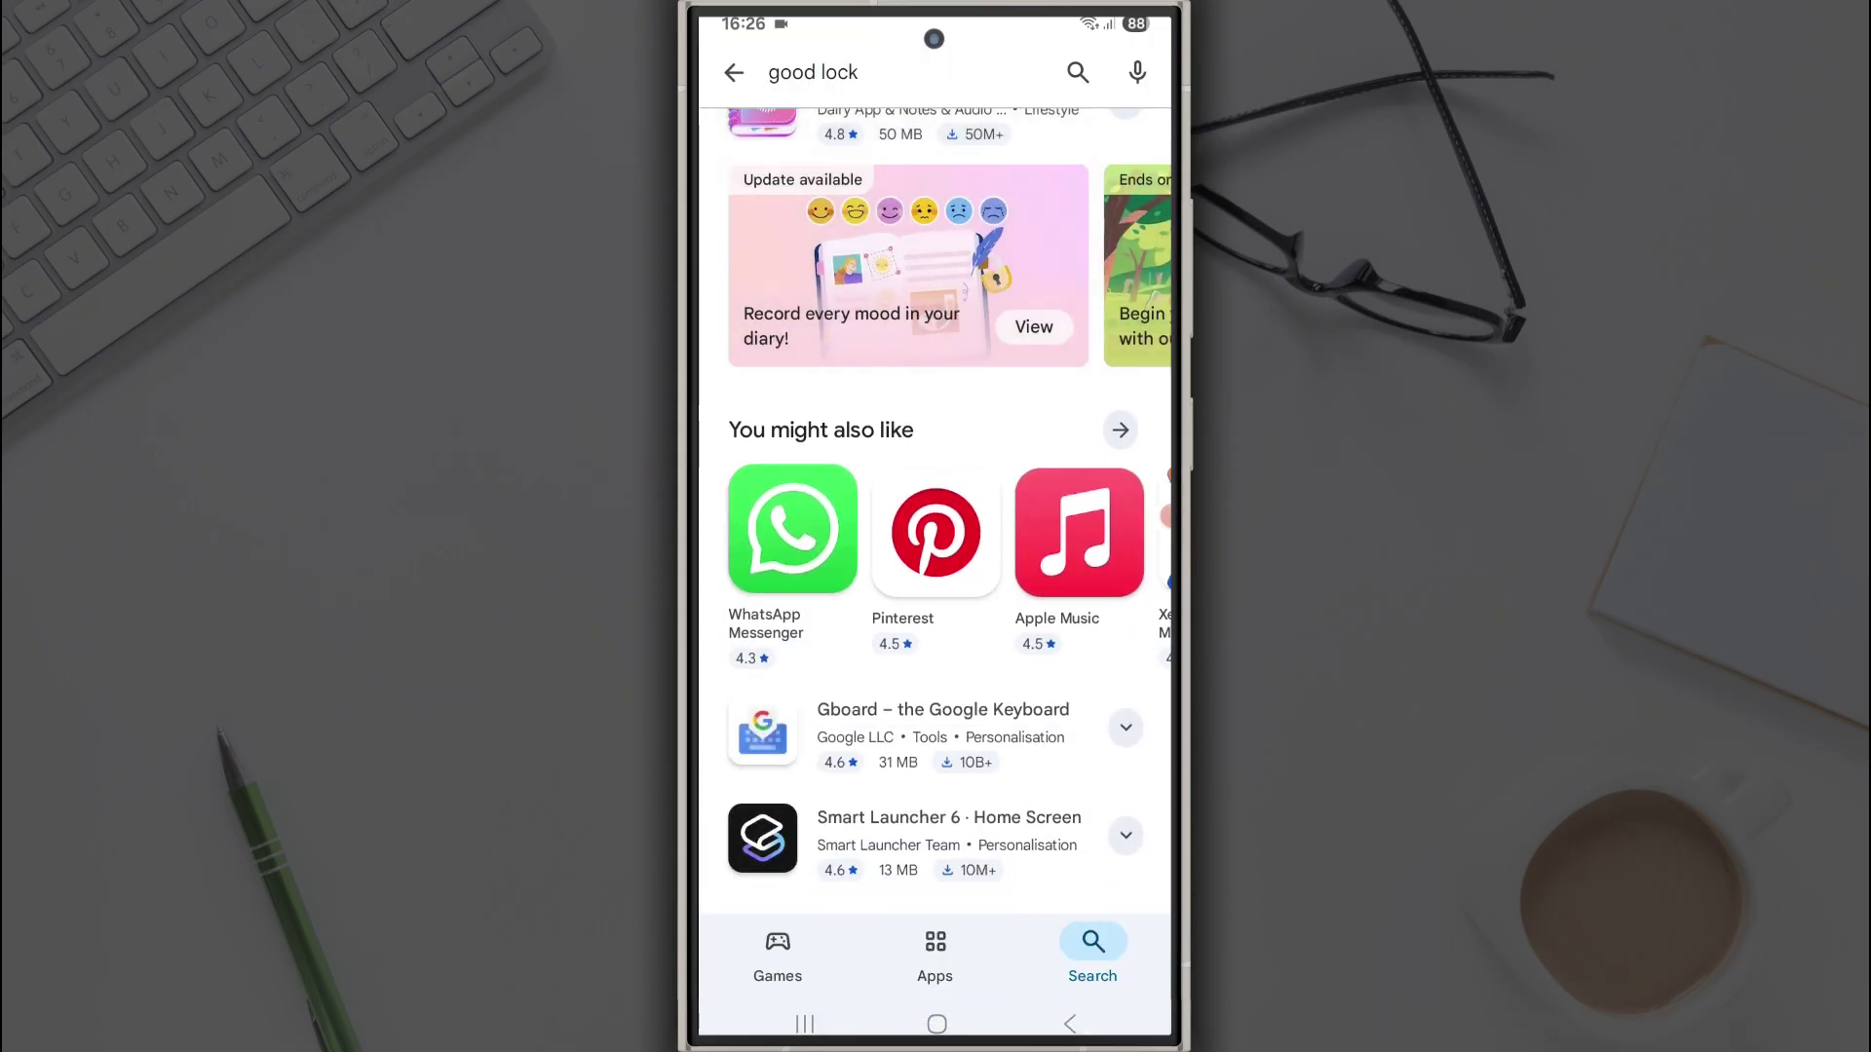
scroll(937, 512, "up", 5)
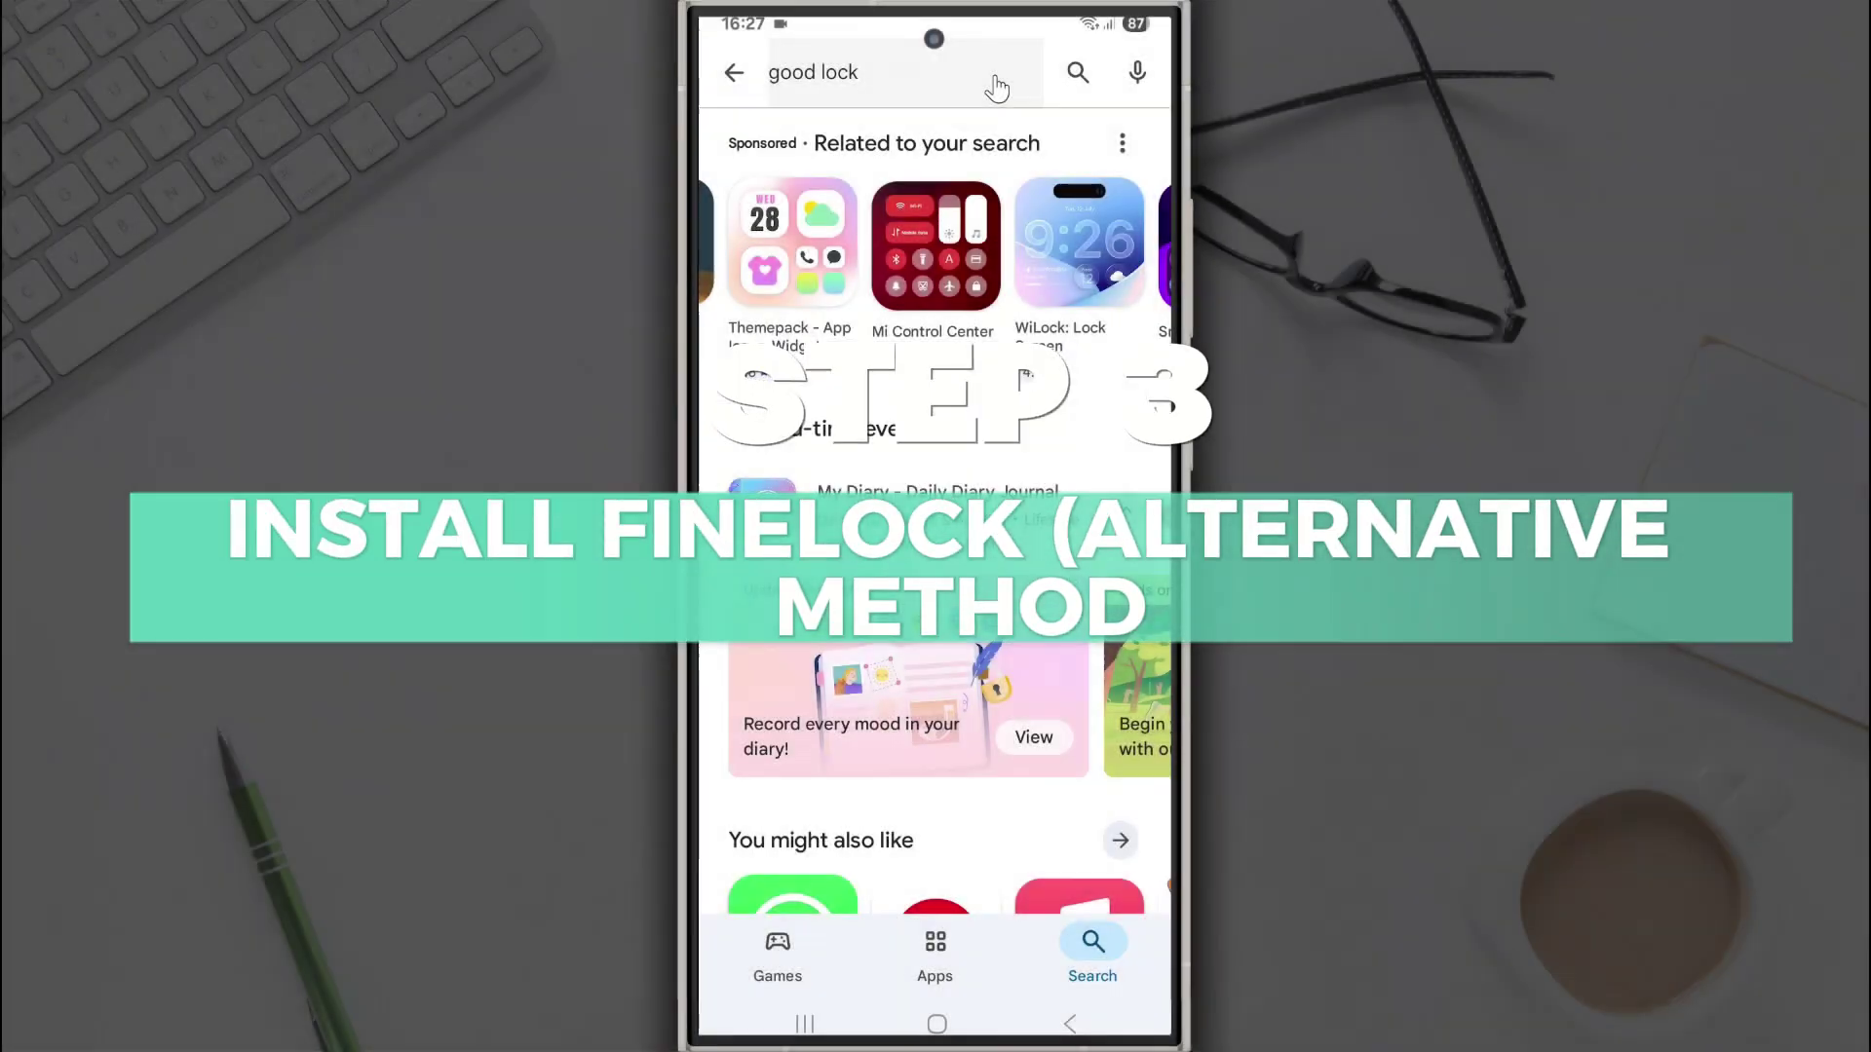
- Replace the search with 'fine lock', then install and open Fine Lock (only for Samsung)
left_click(907, 71)
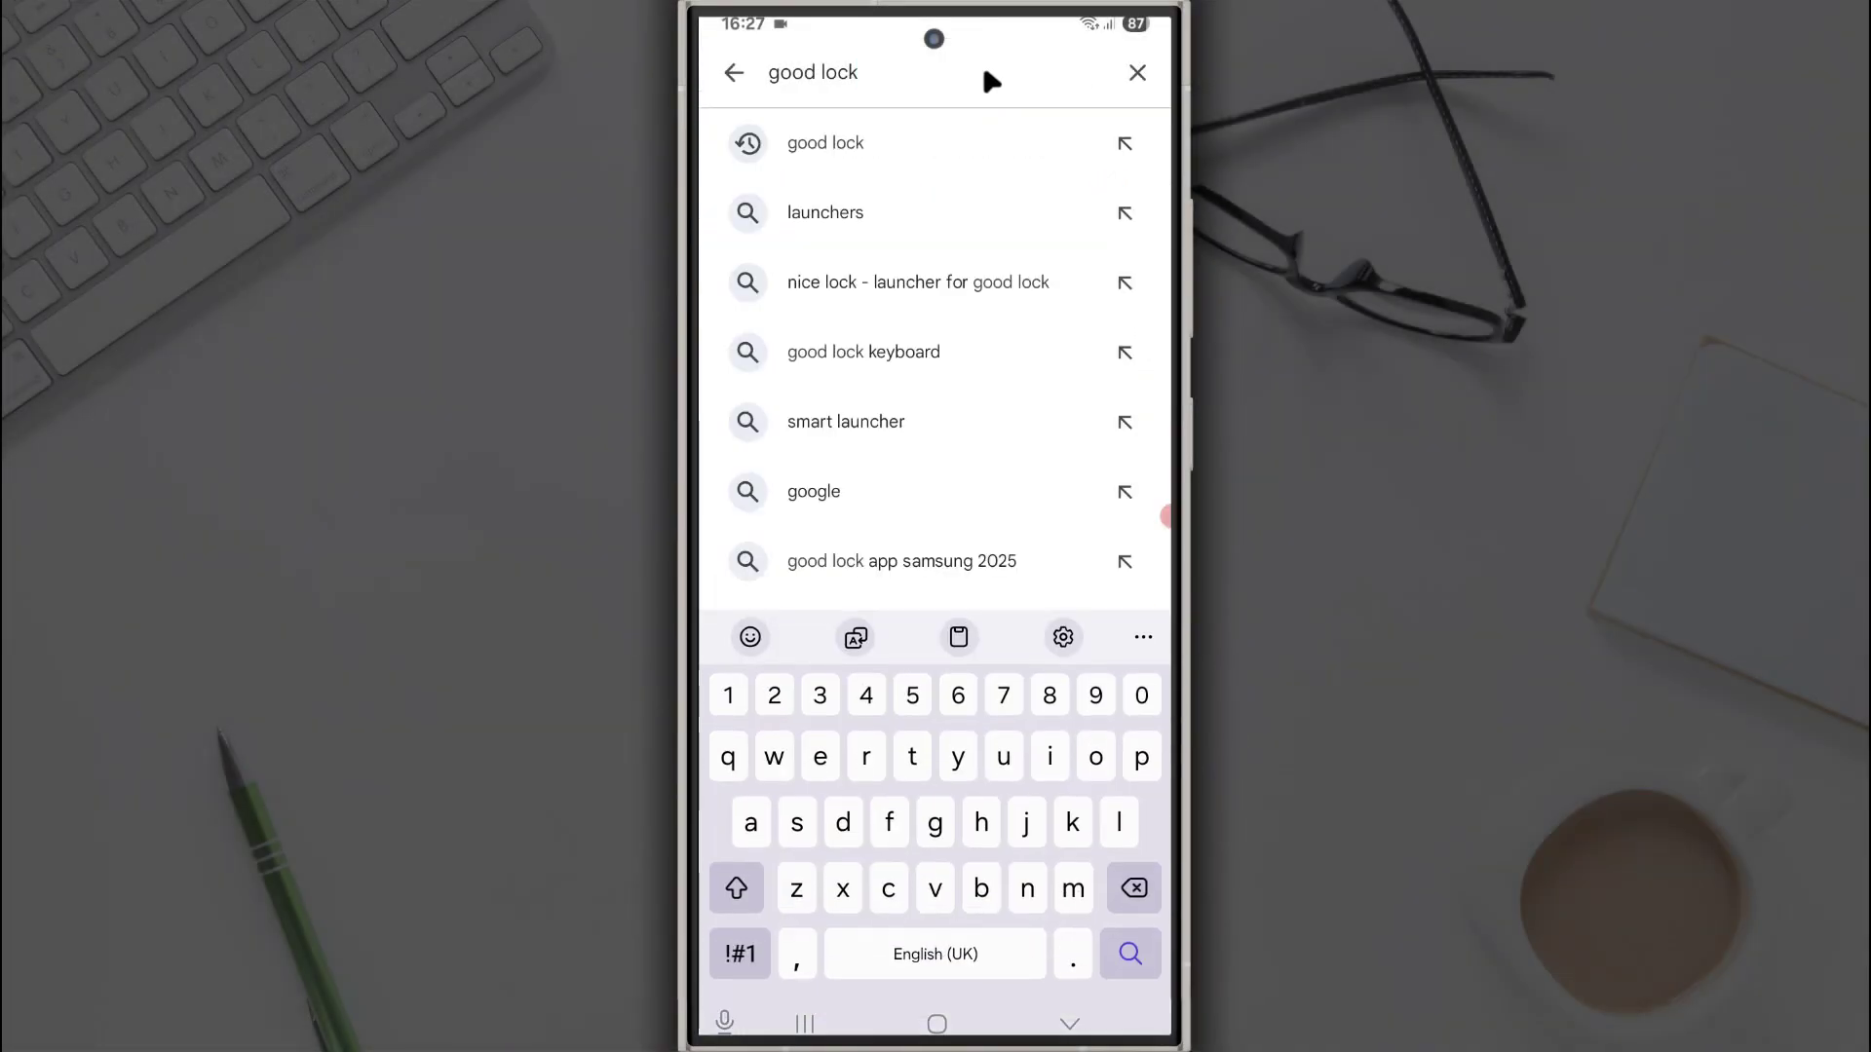
left_click(1137, 72)
type("fine")
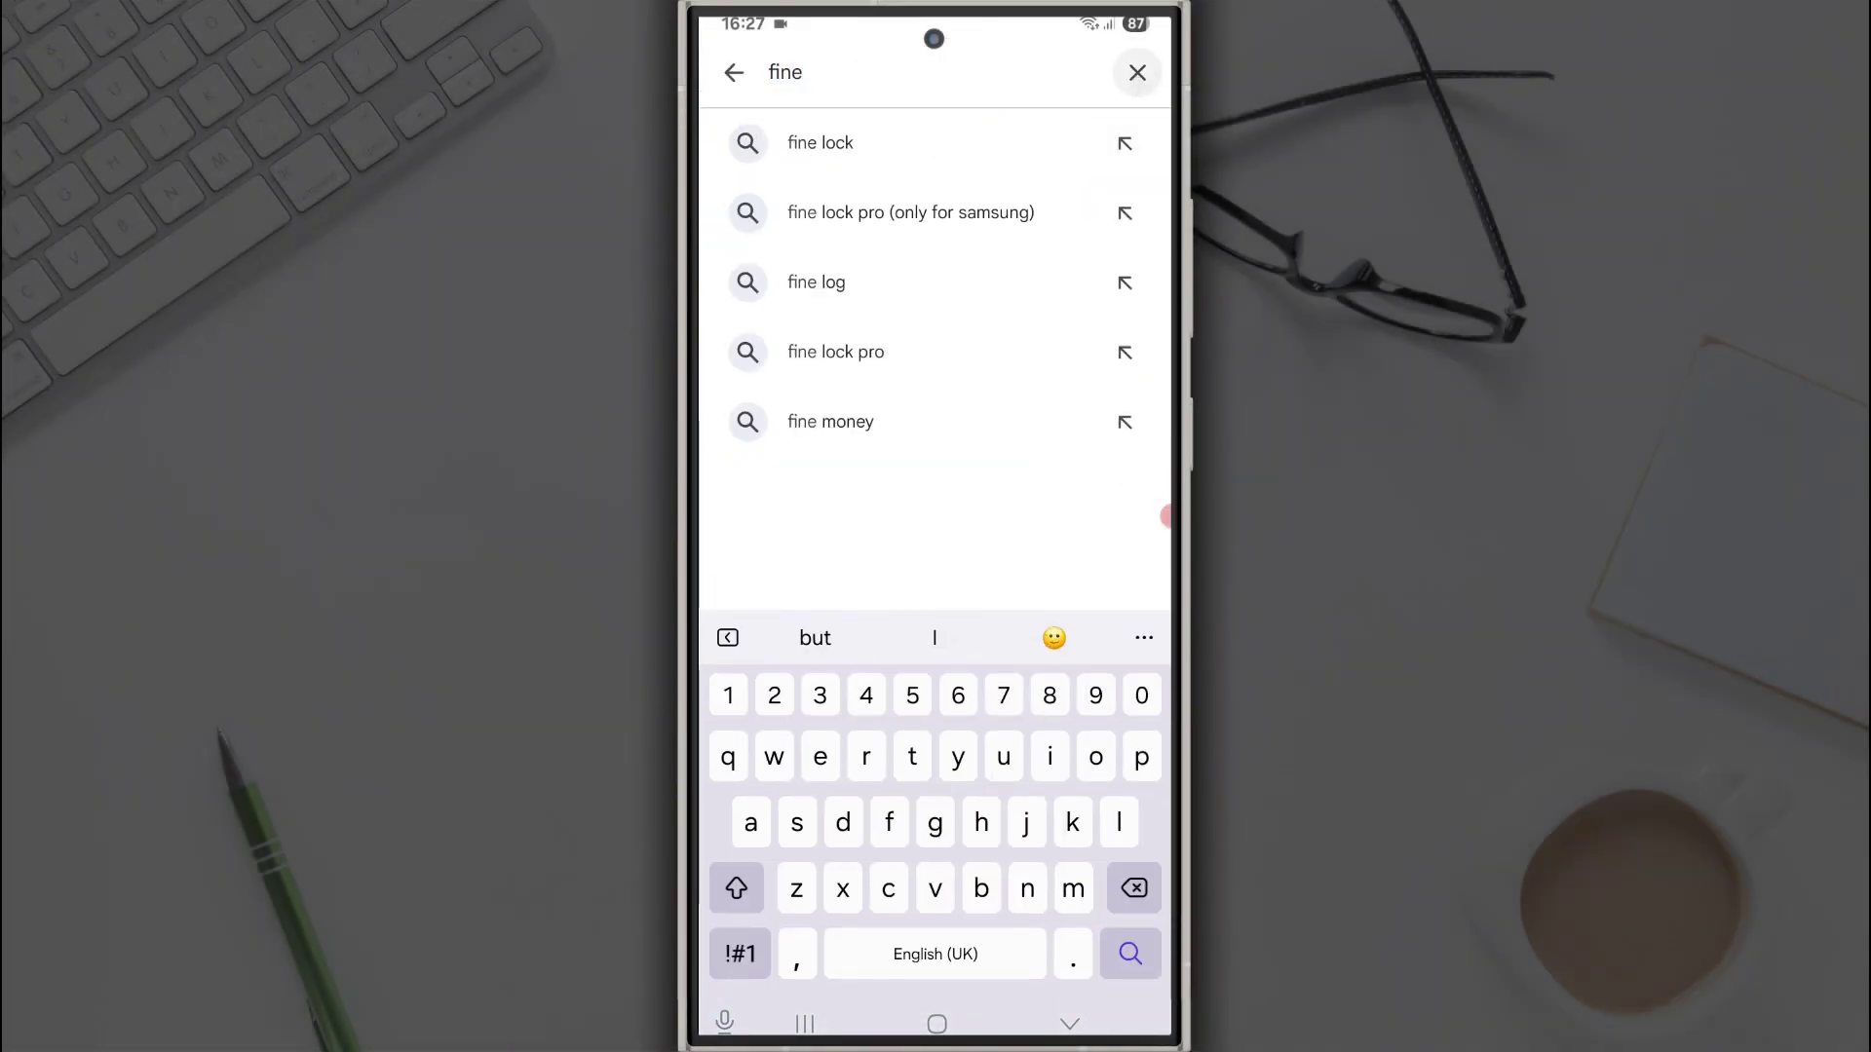
left_click(959, 146)
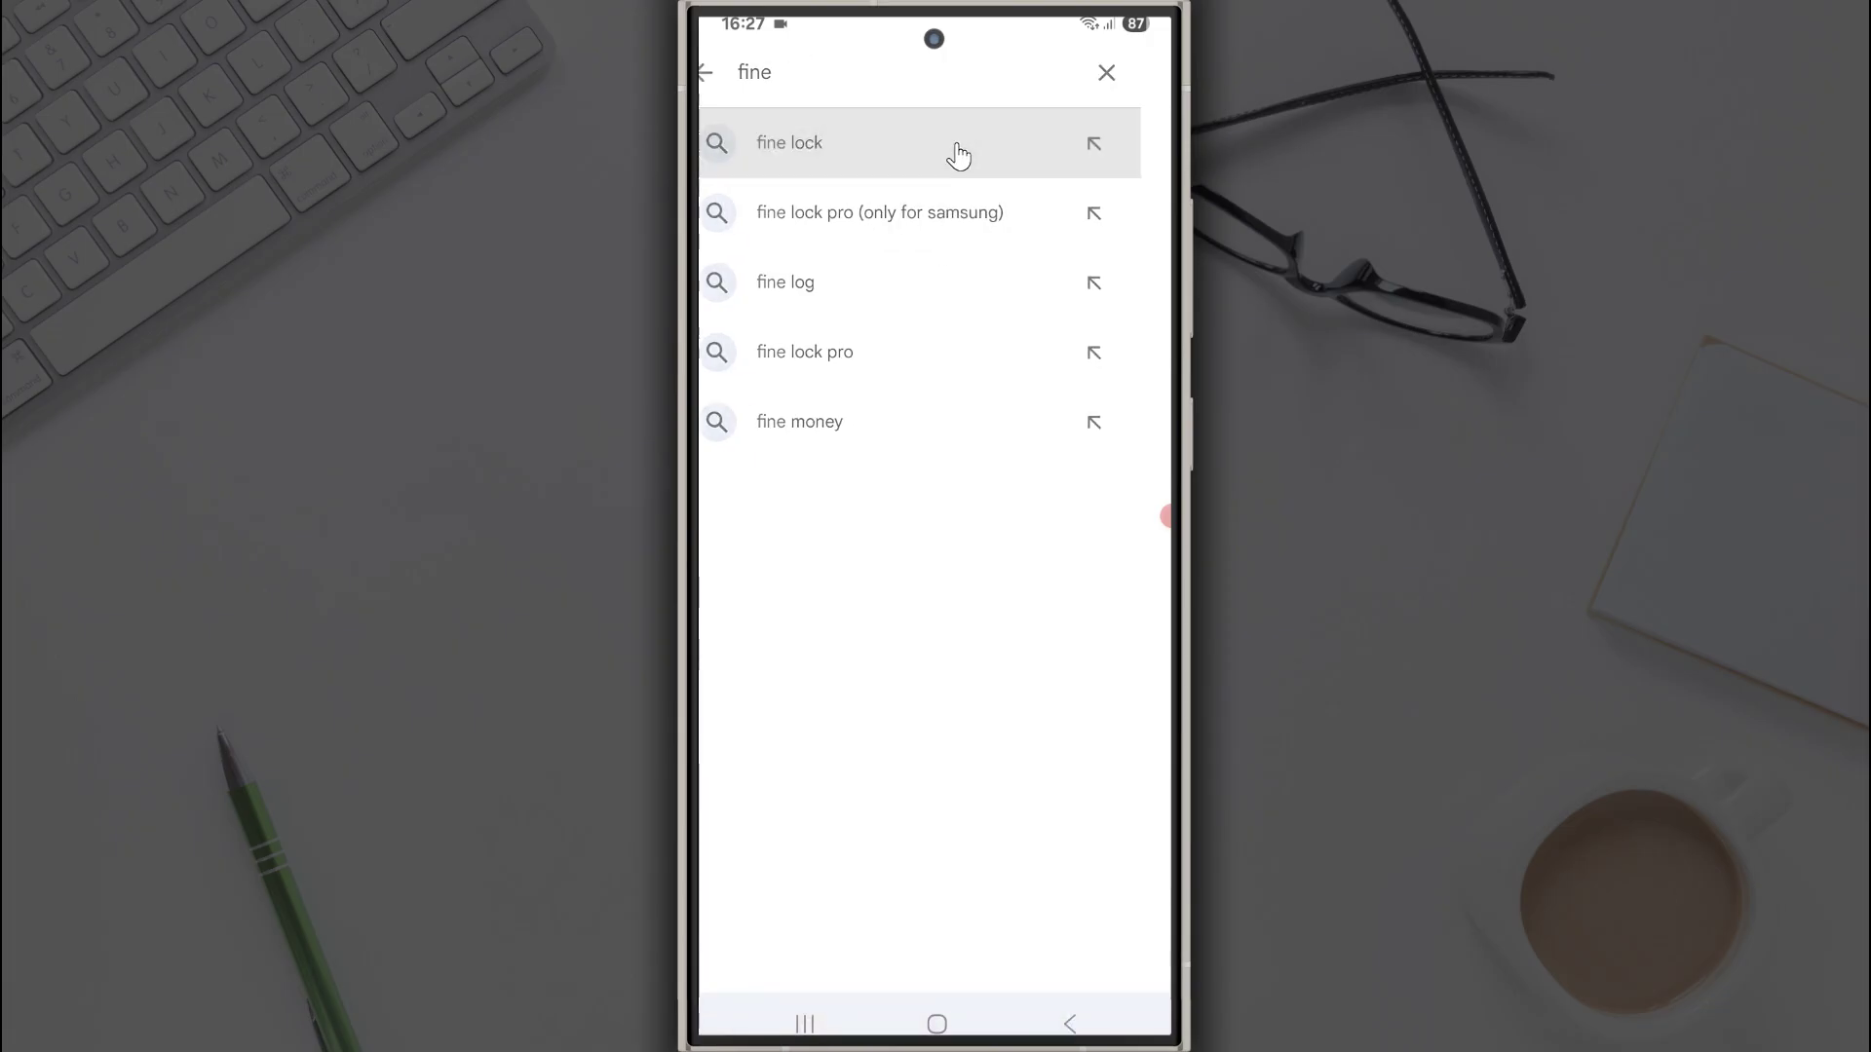
left_click(887, 187)
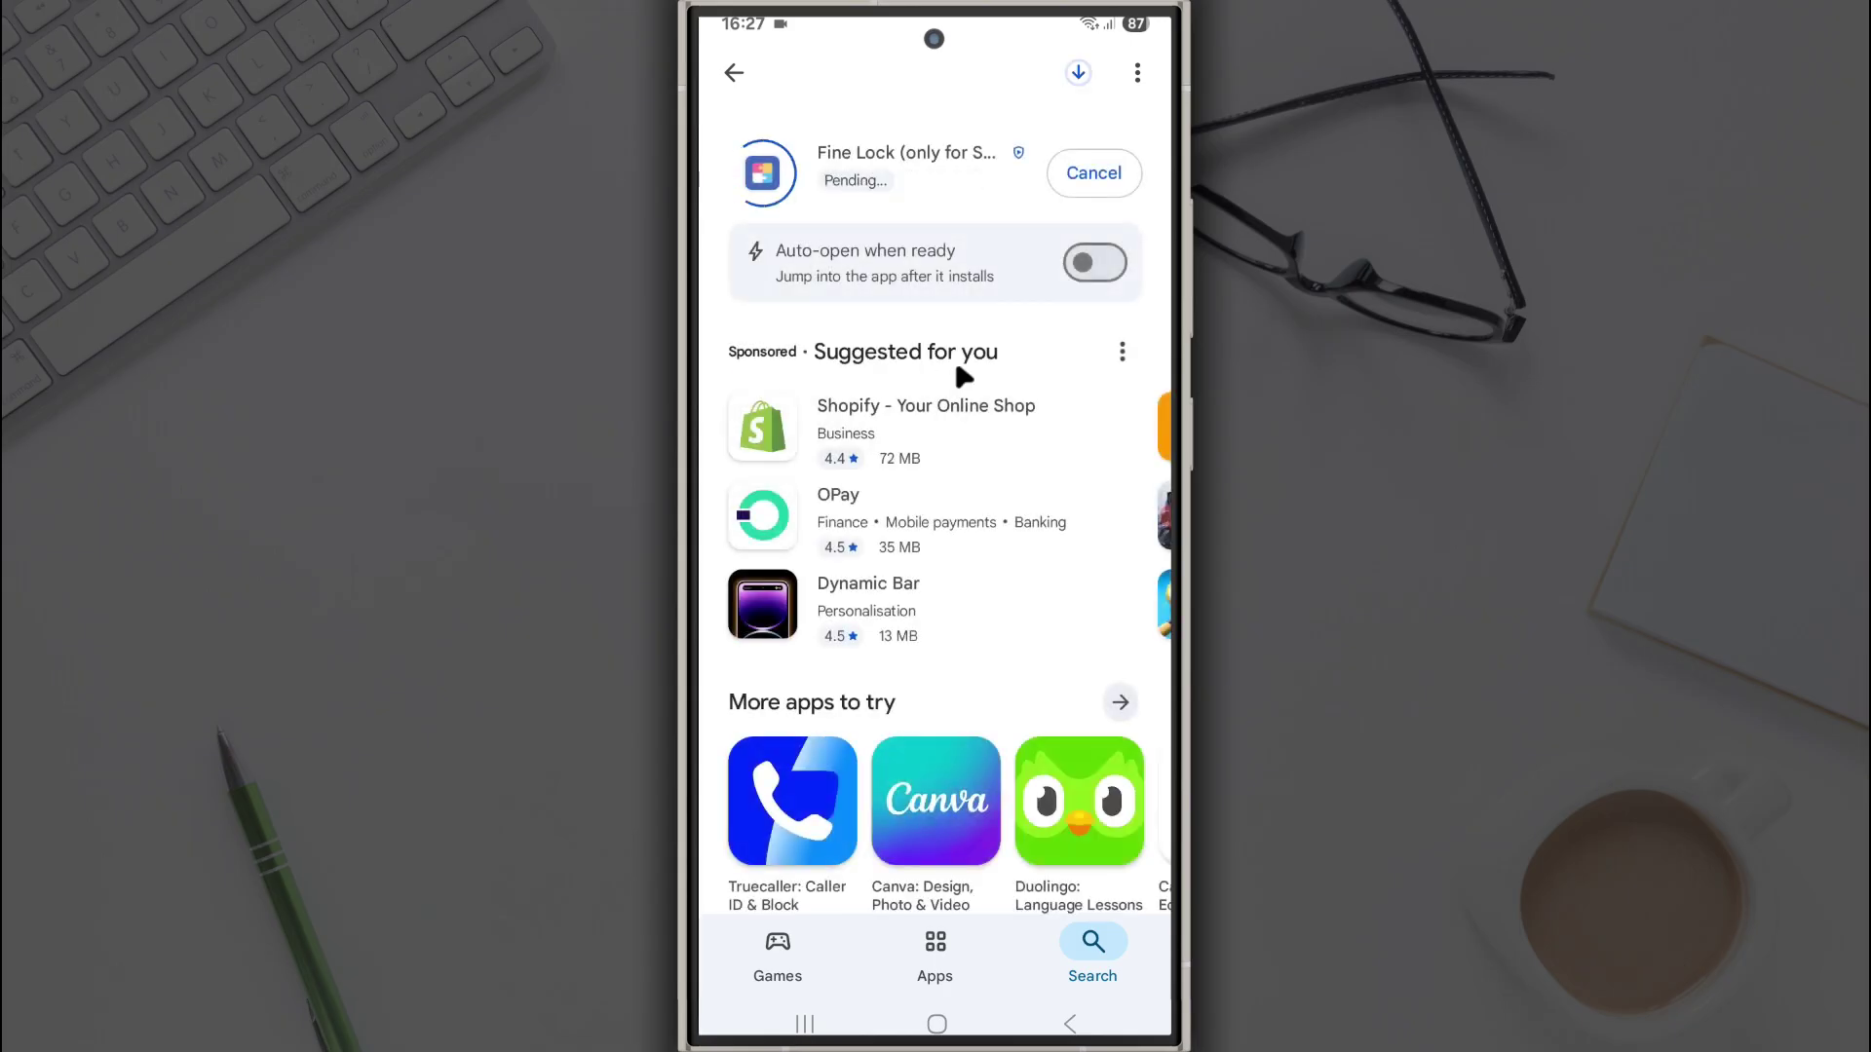
left_click(1064, 263)
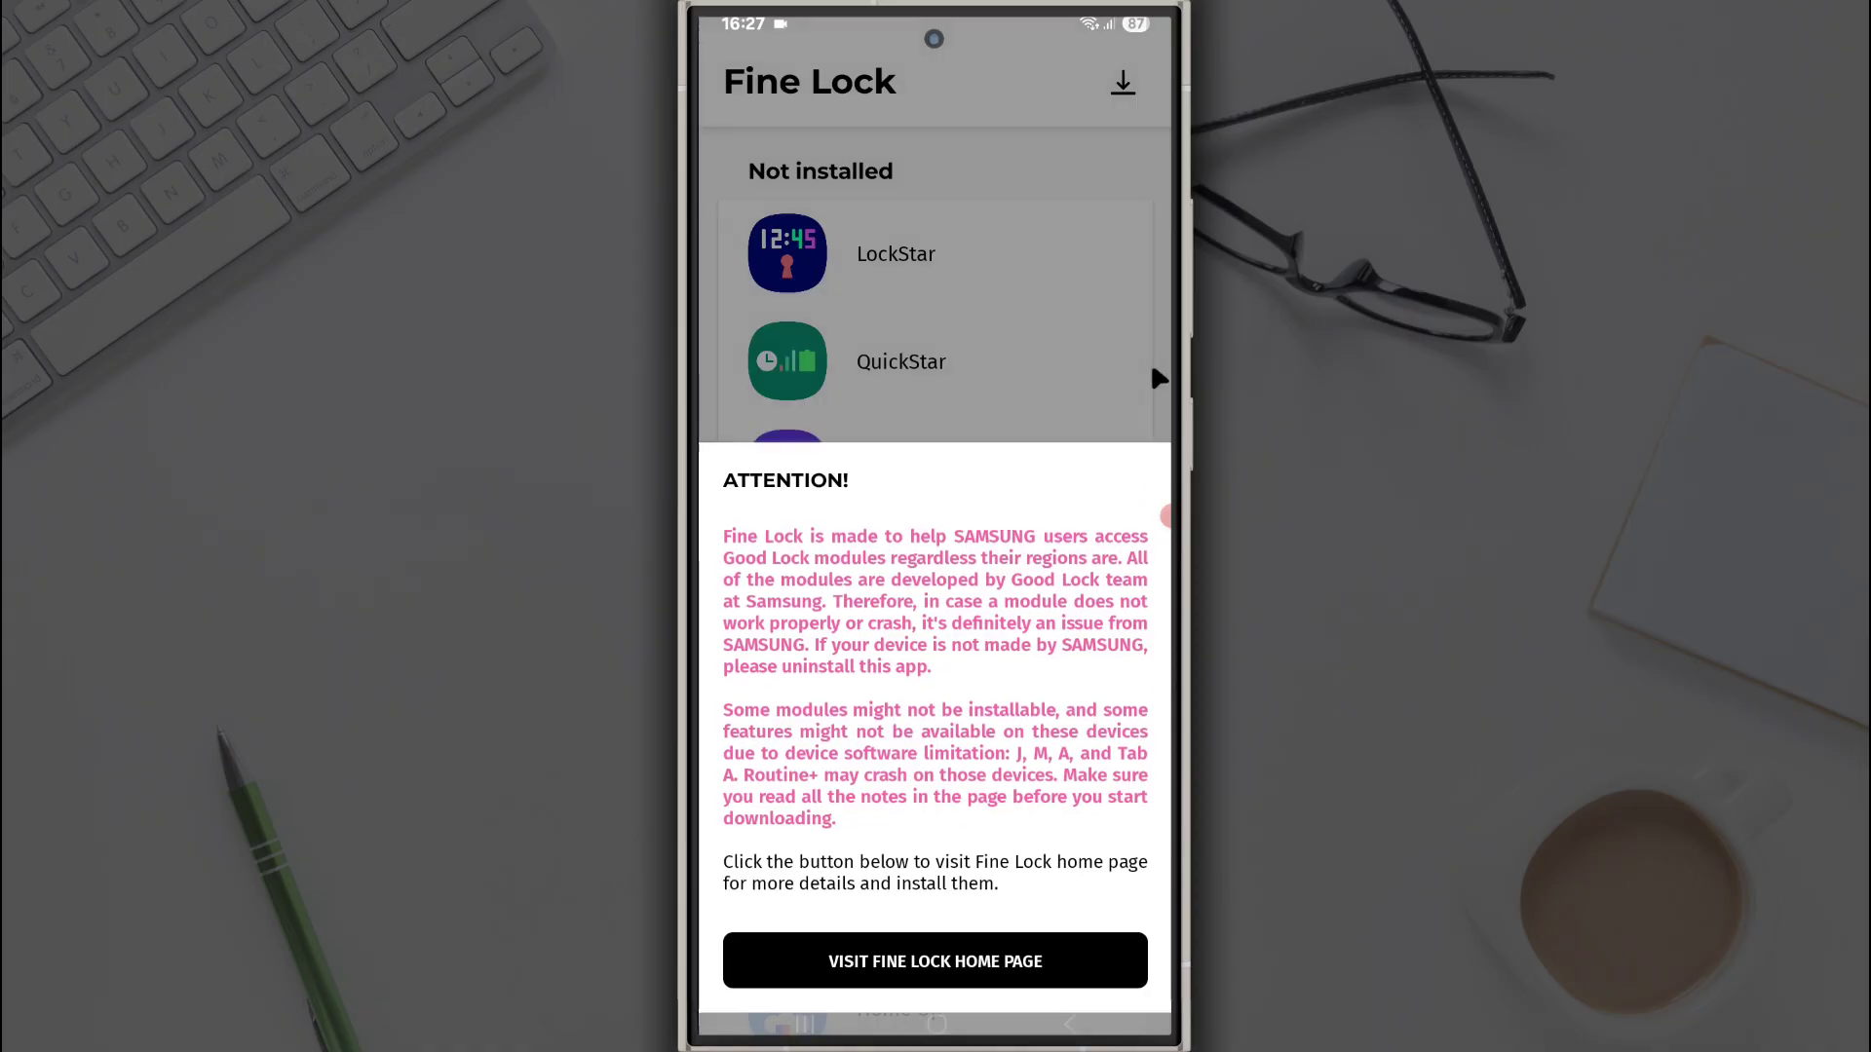
- Follow Fine Lock's Good Lock entry to APKMirror's Samsung Good Lock 3.0.13.1 page
left_click(1155, 377)
scroll(906, 790, "down", 5)
scroll(903, 727, "down", 8)
scroll(907, 585, "down", 3)
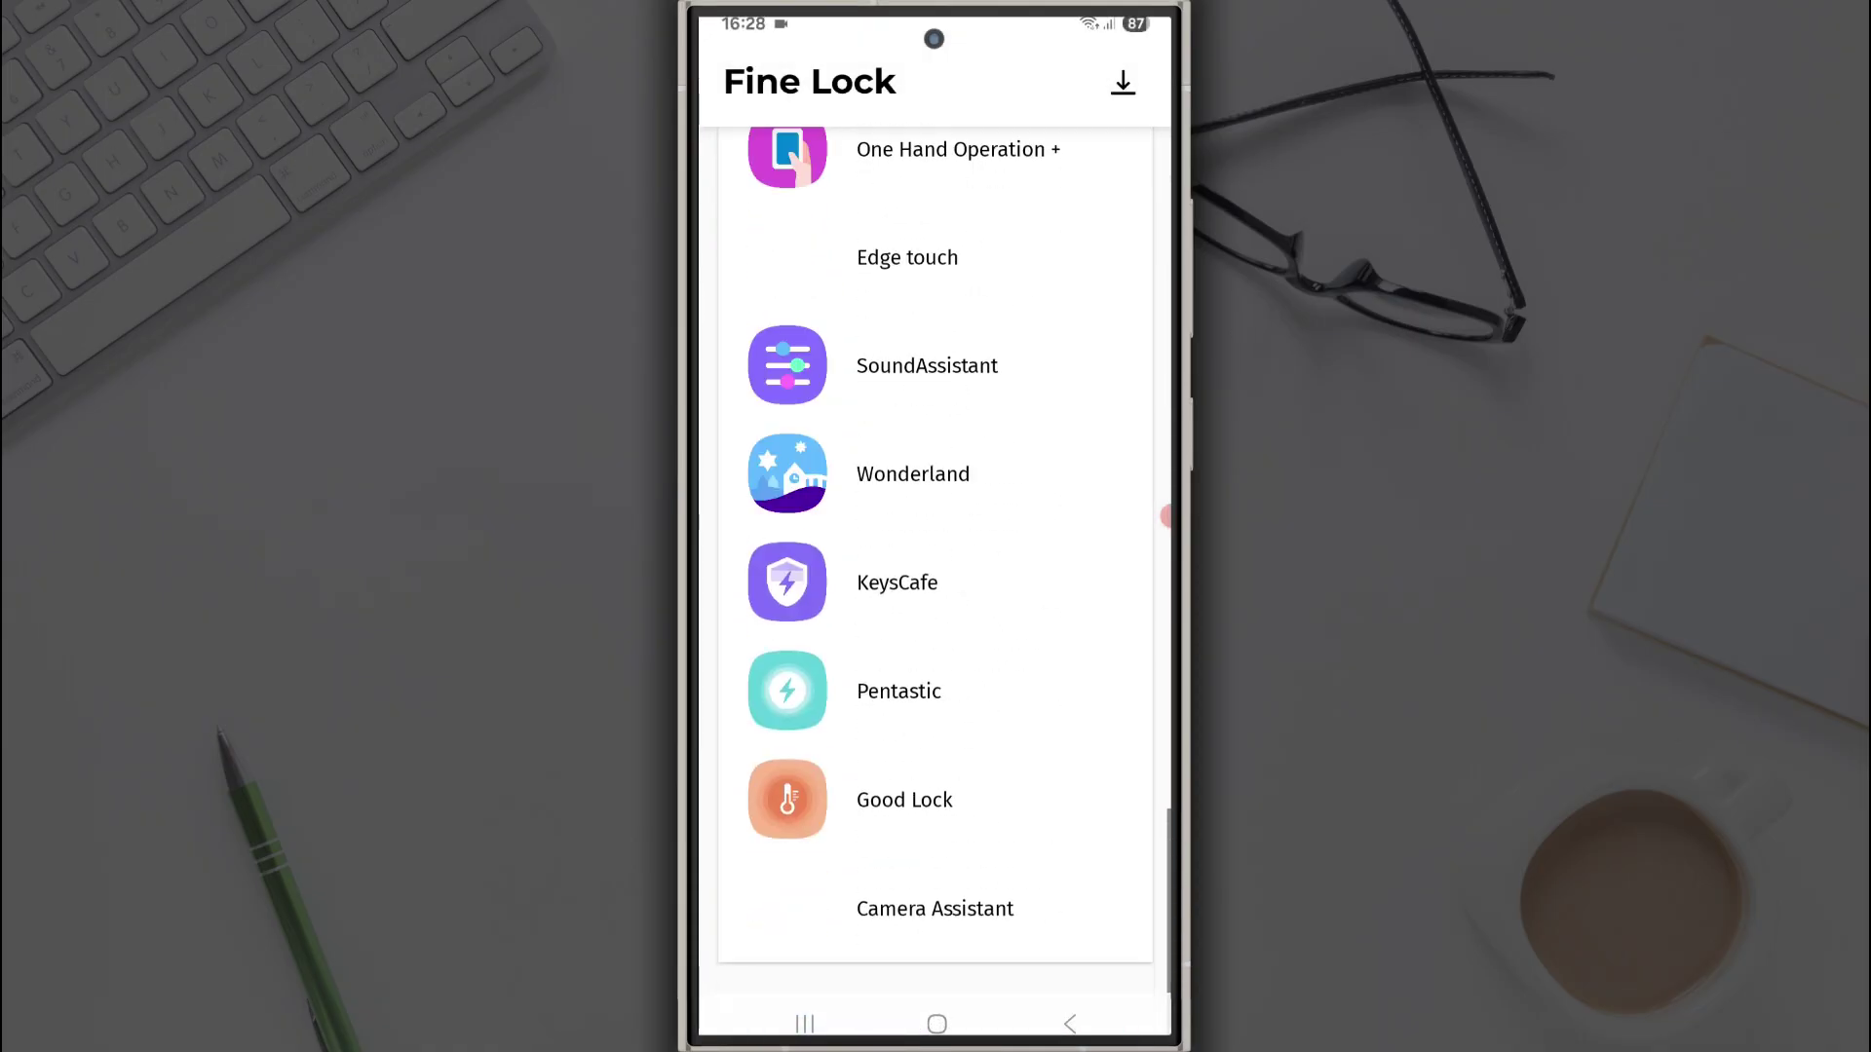
left_click(899, 811)
left_click(976, 941)
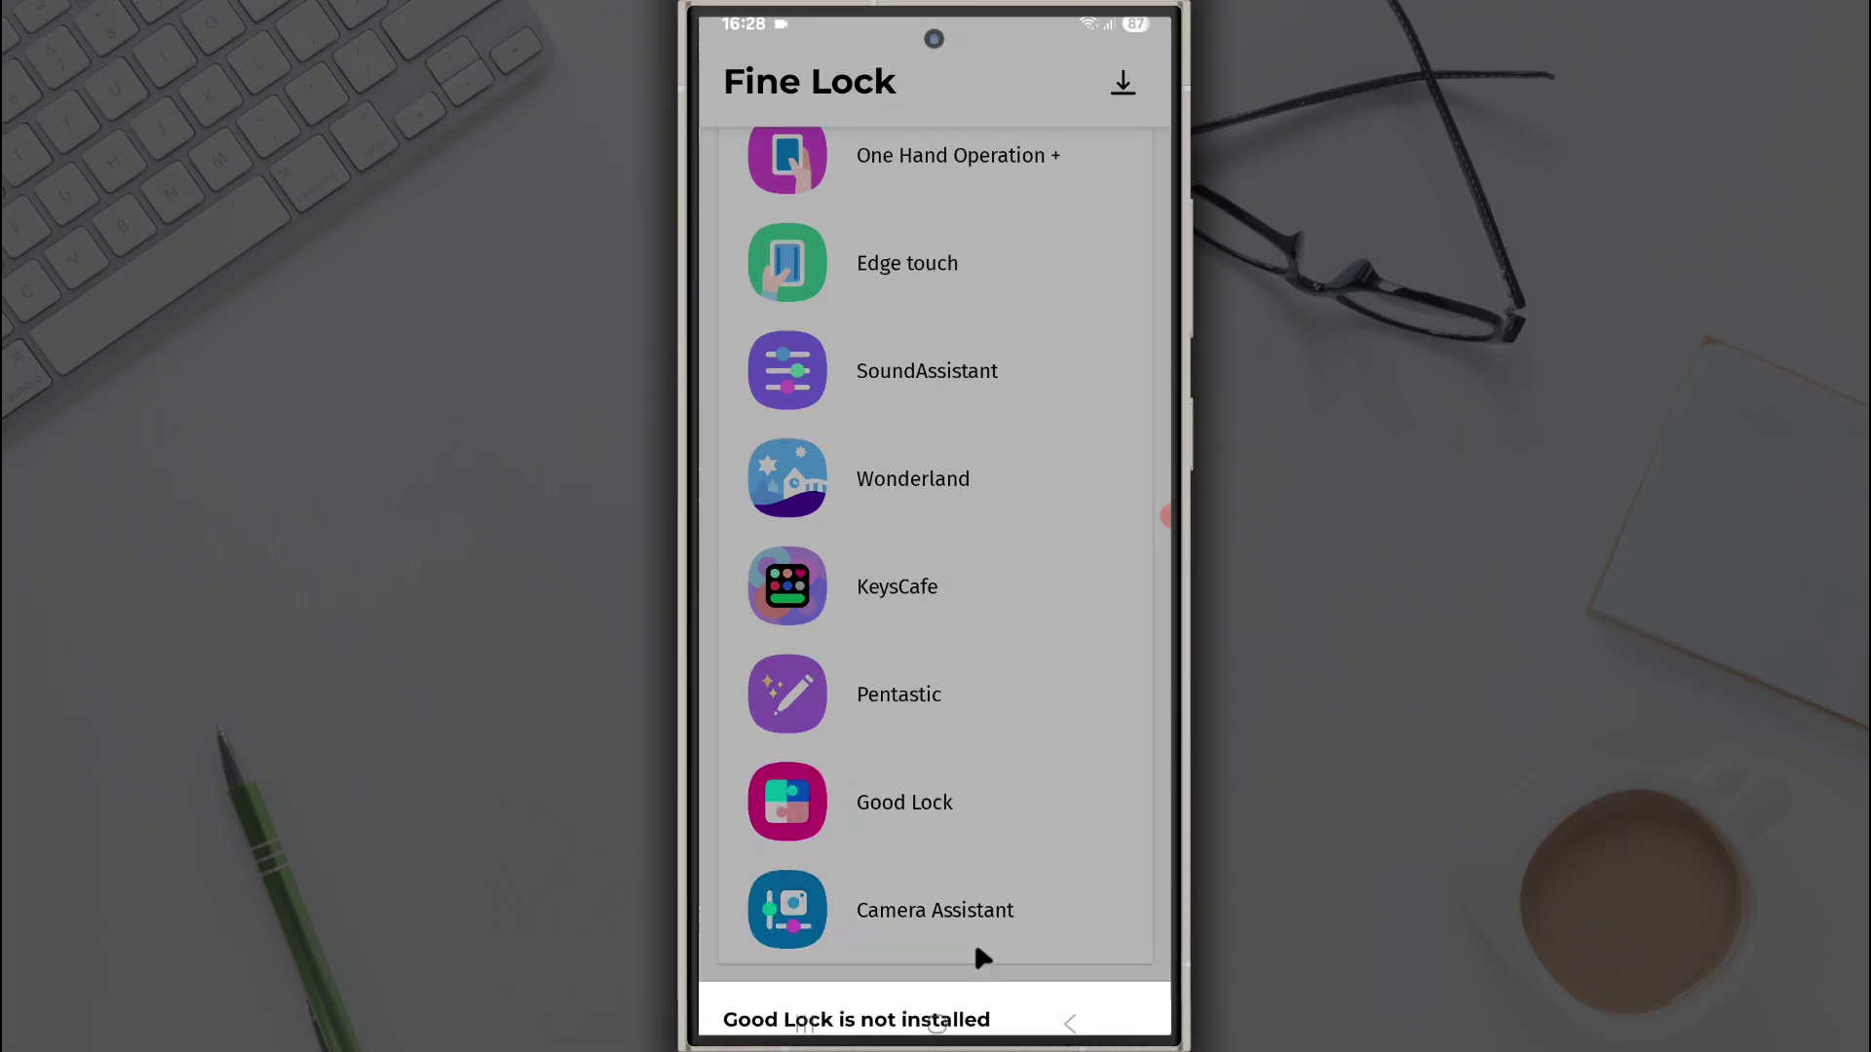
scroll(936, 584, "down", 5)
scroll(936, 584, "down", 10)
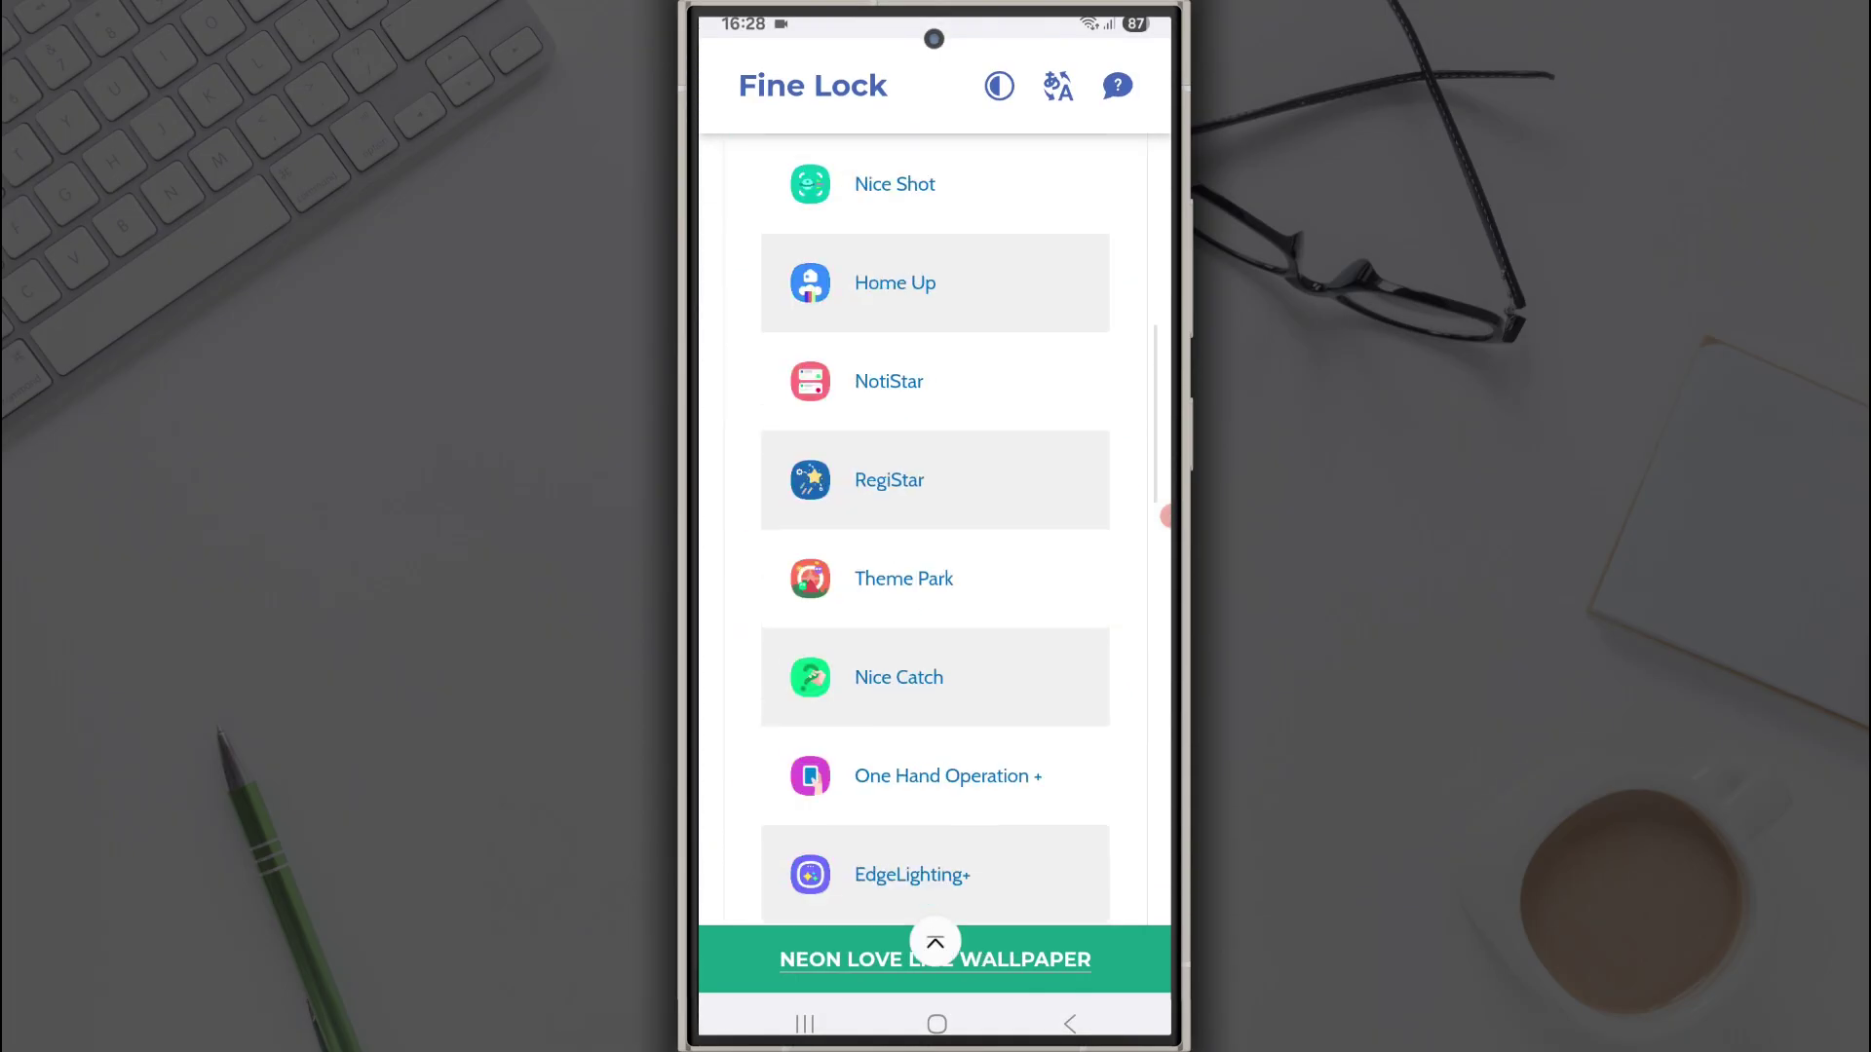
left_click(1037, 457)
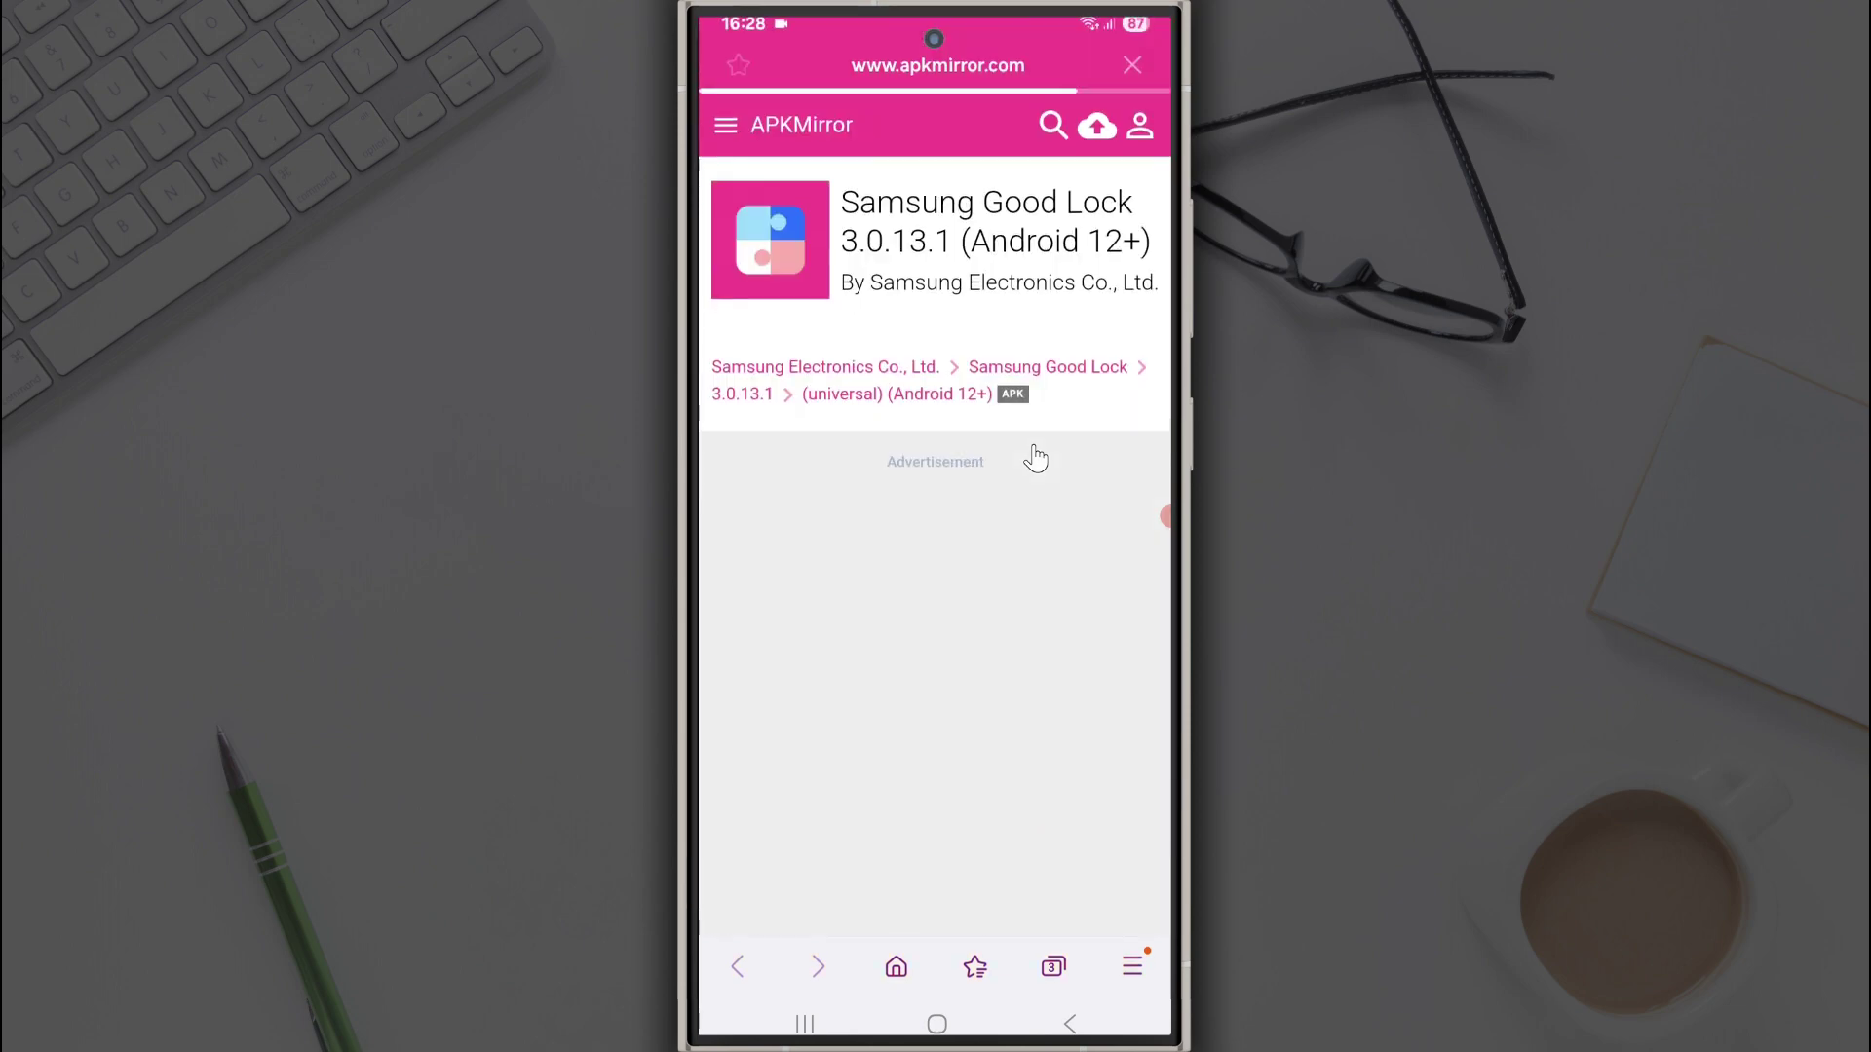
scroll(936, 585, "down", 10)
scroll(936, 585, "down", 5)
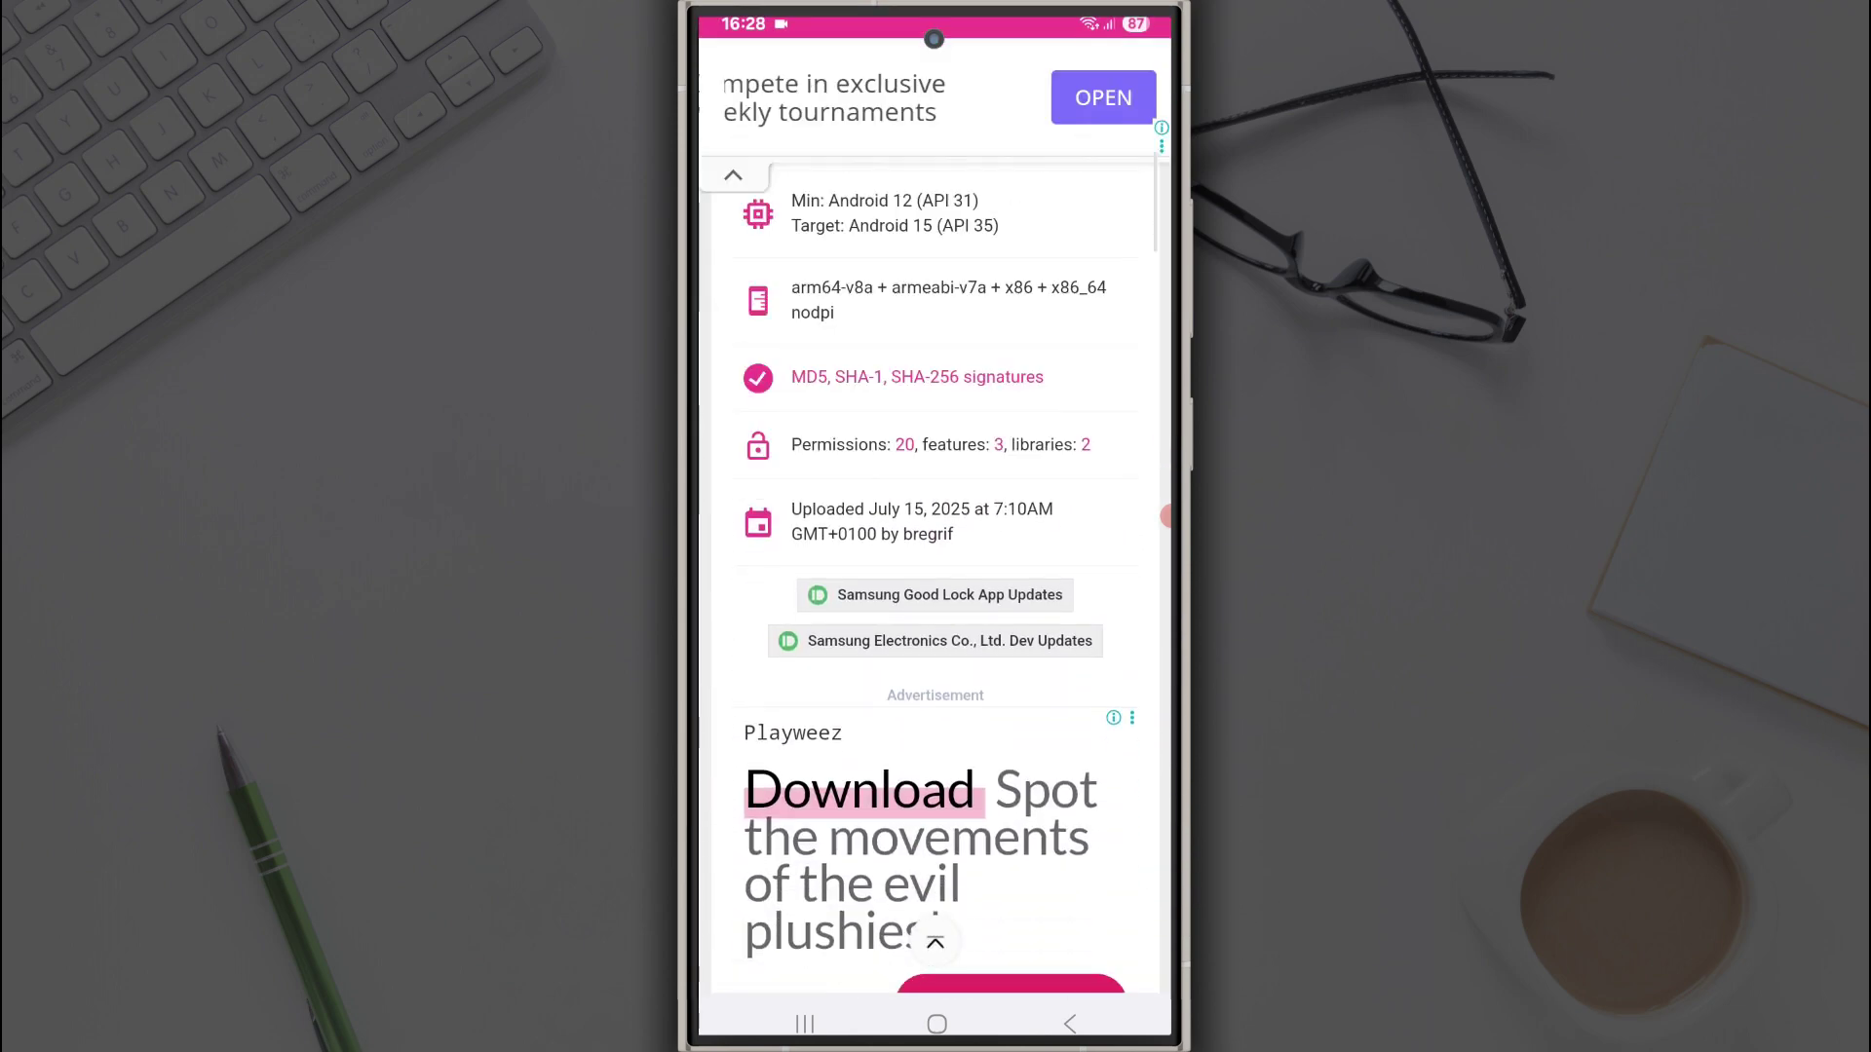
scroll(936, 585, "down", 8)
scroll(936, 586, "down", 2)
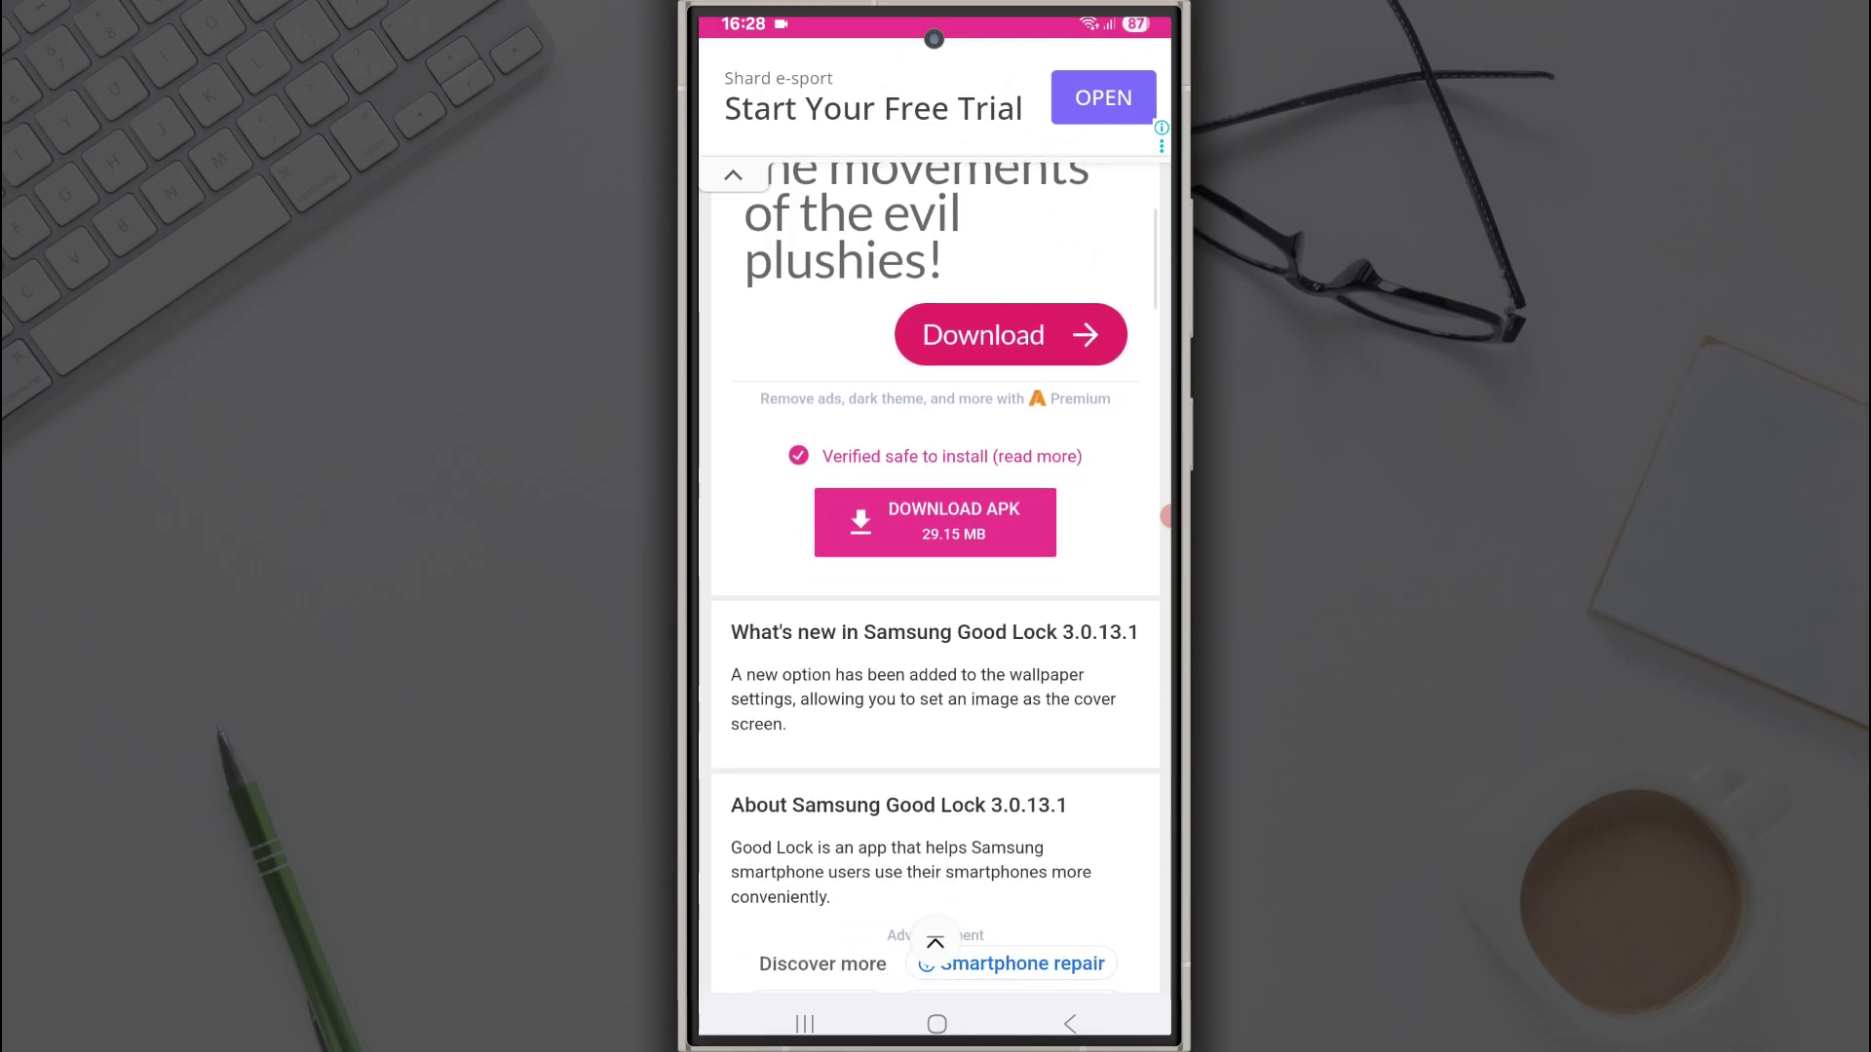
- Download the Good Lock APK, then install it from Samsung Internet's Downloads list
left_click(882, 523)
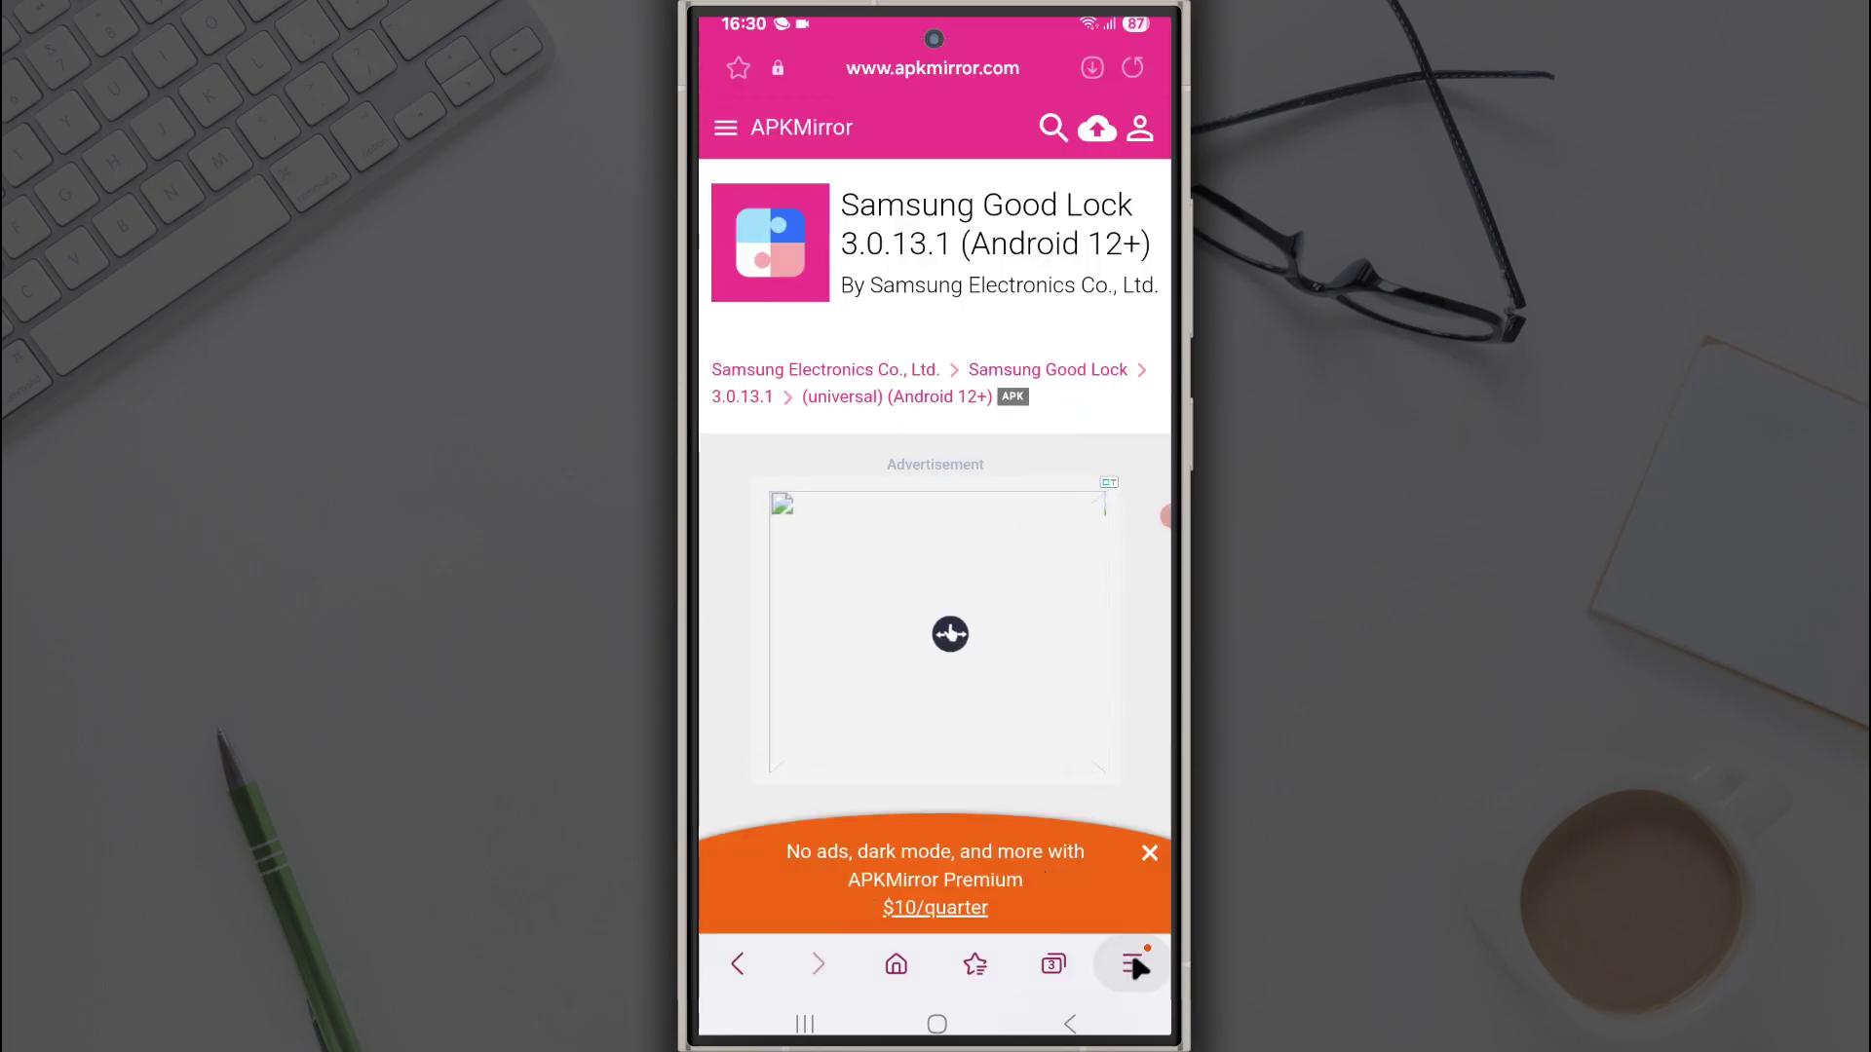
left_click(1133, 965)
left_click(774, 563)
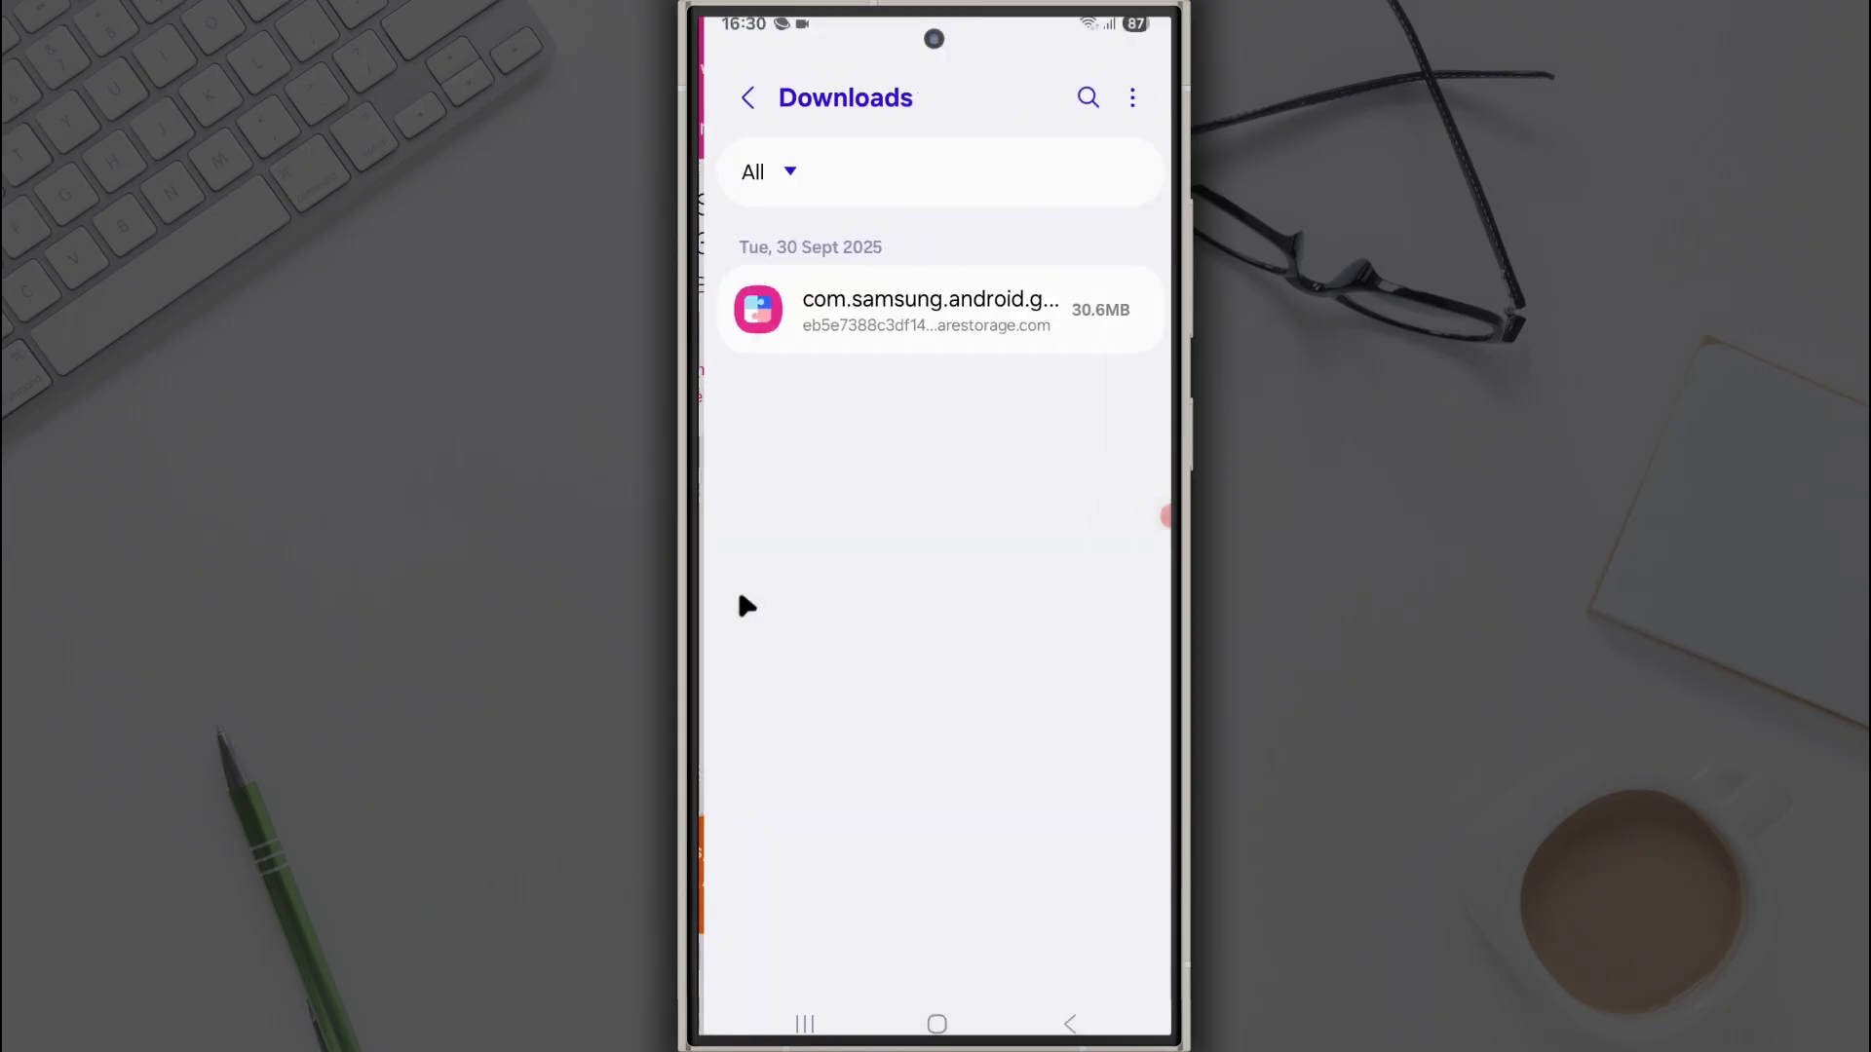
left_click(1042, 305)
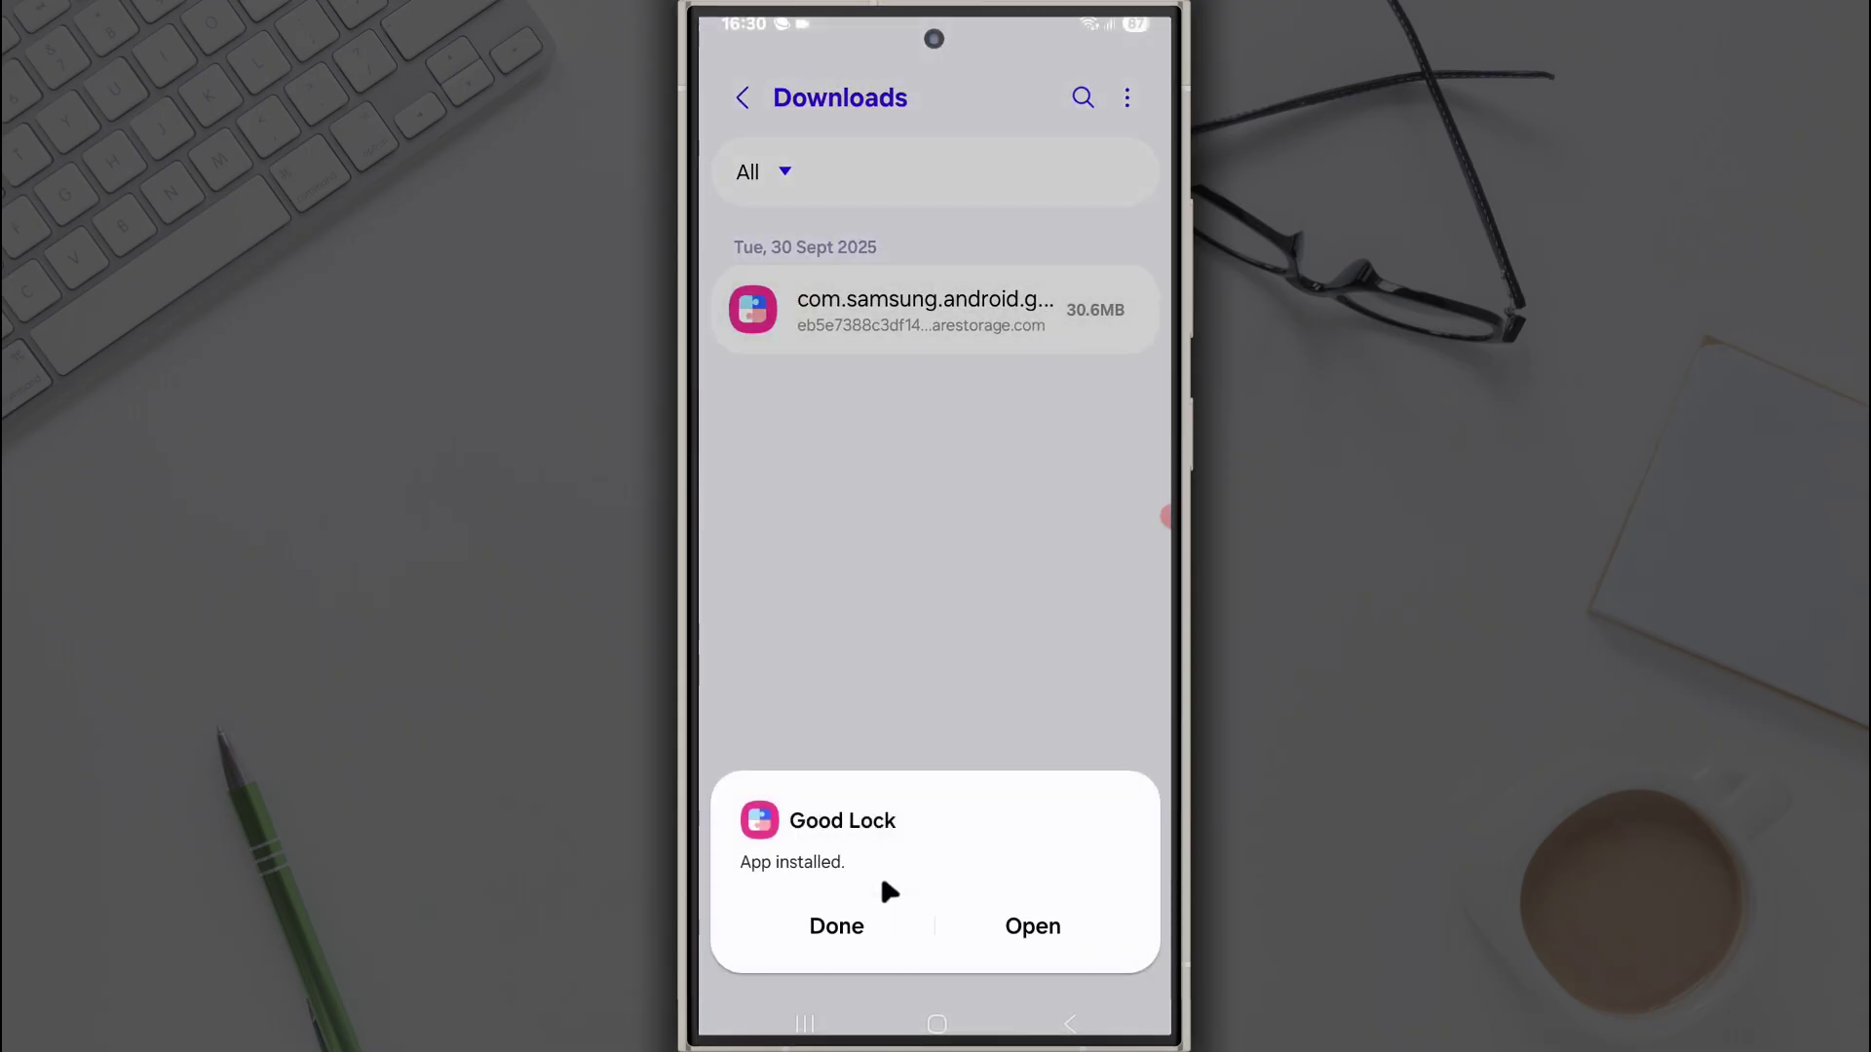
left_click(864, 921)
- Uninstall Fine Lock from the second home page, then launch Good Lock
left_click(935, 1023)
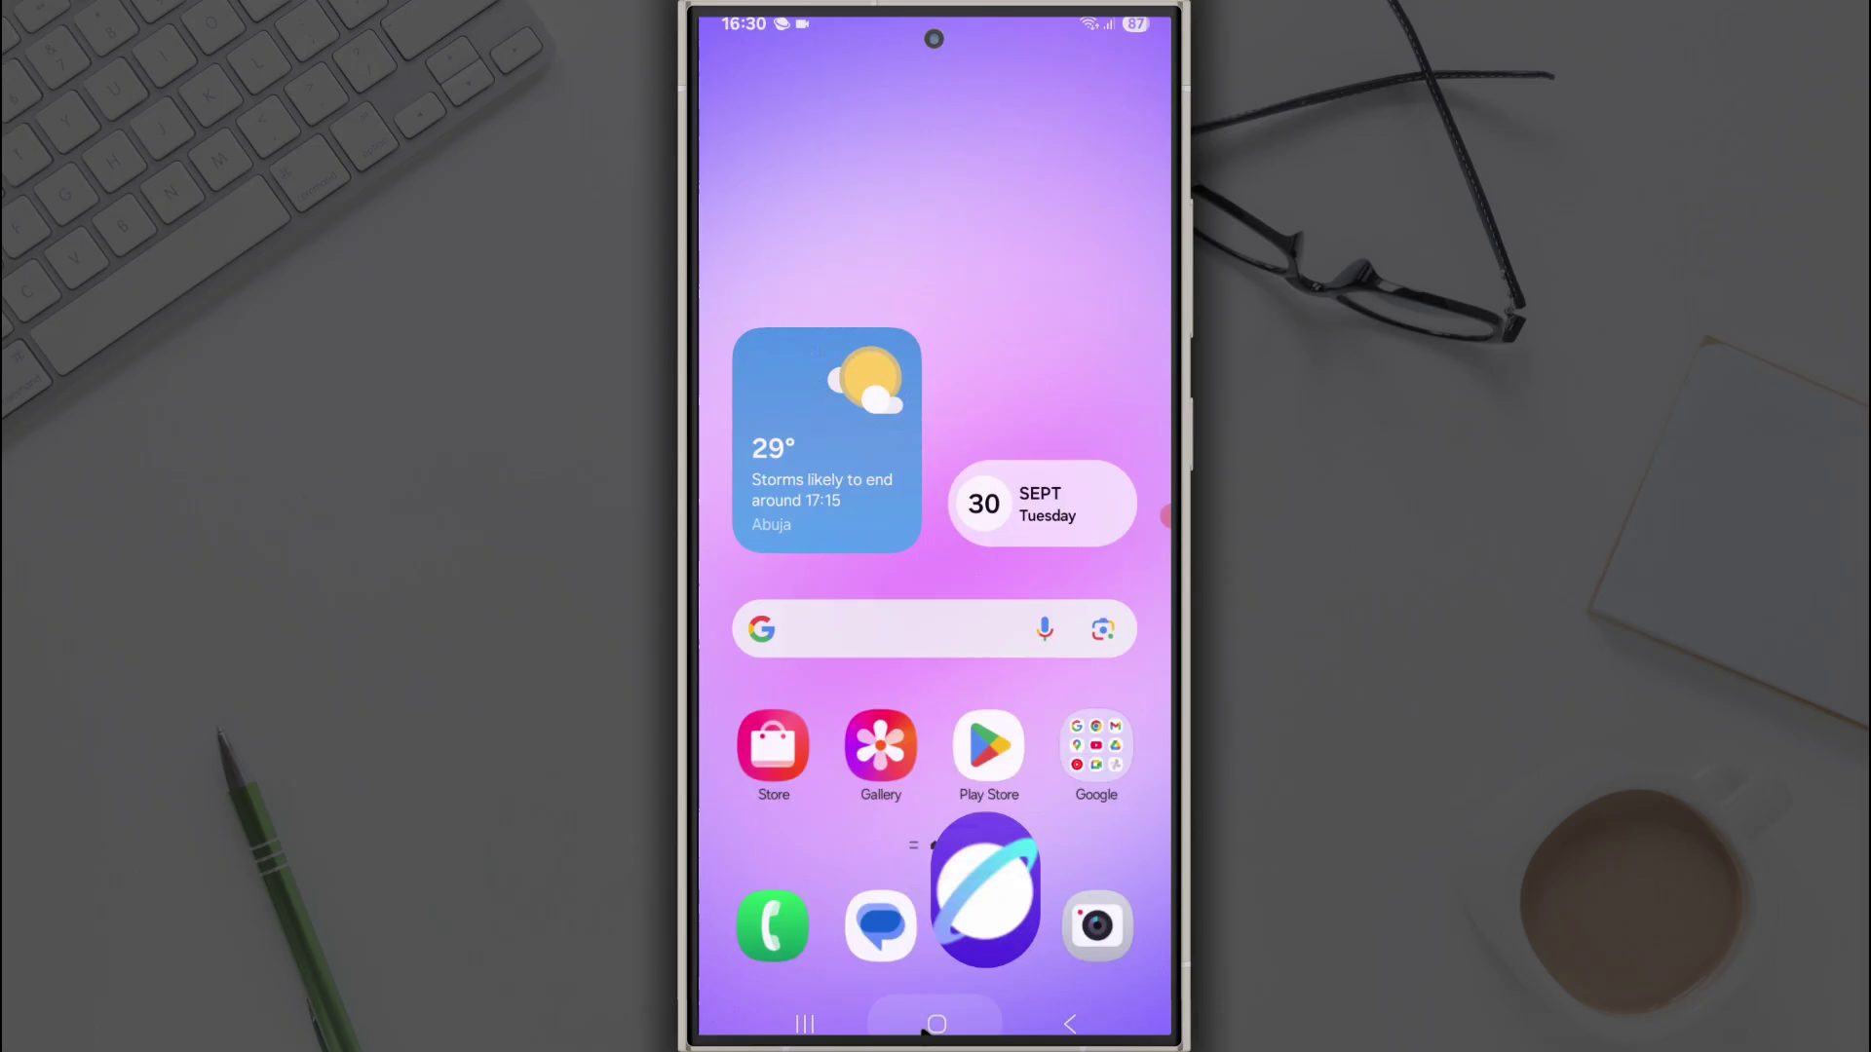
left_click_drag(1023, 585, 760, 585)
left_click(991, 158)
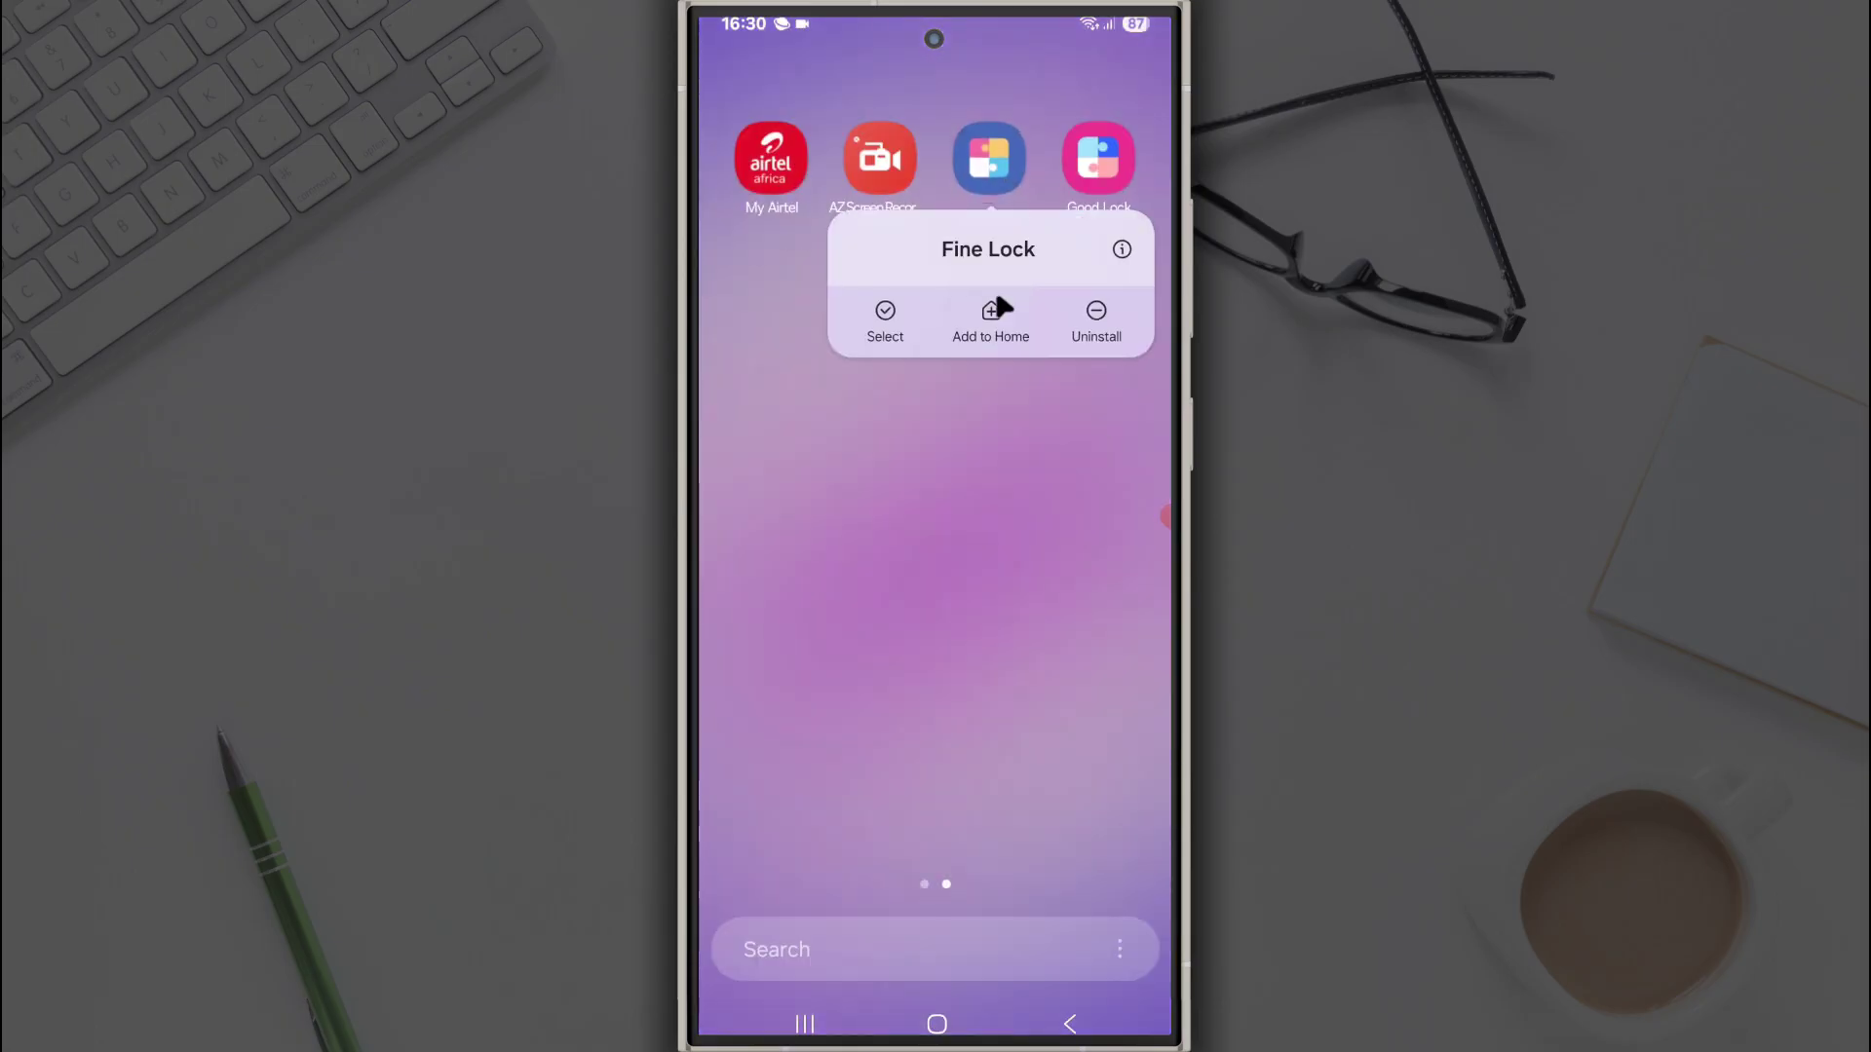
left_click(1095, 330)
left_click(1032, 932)
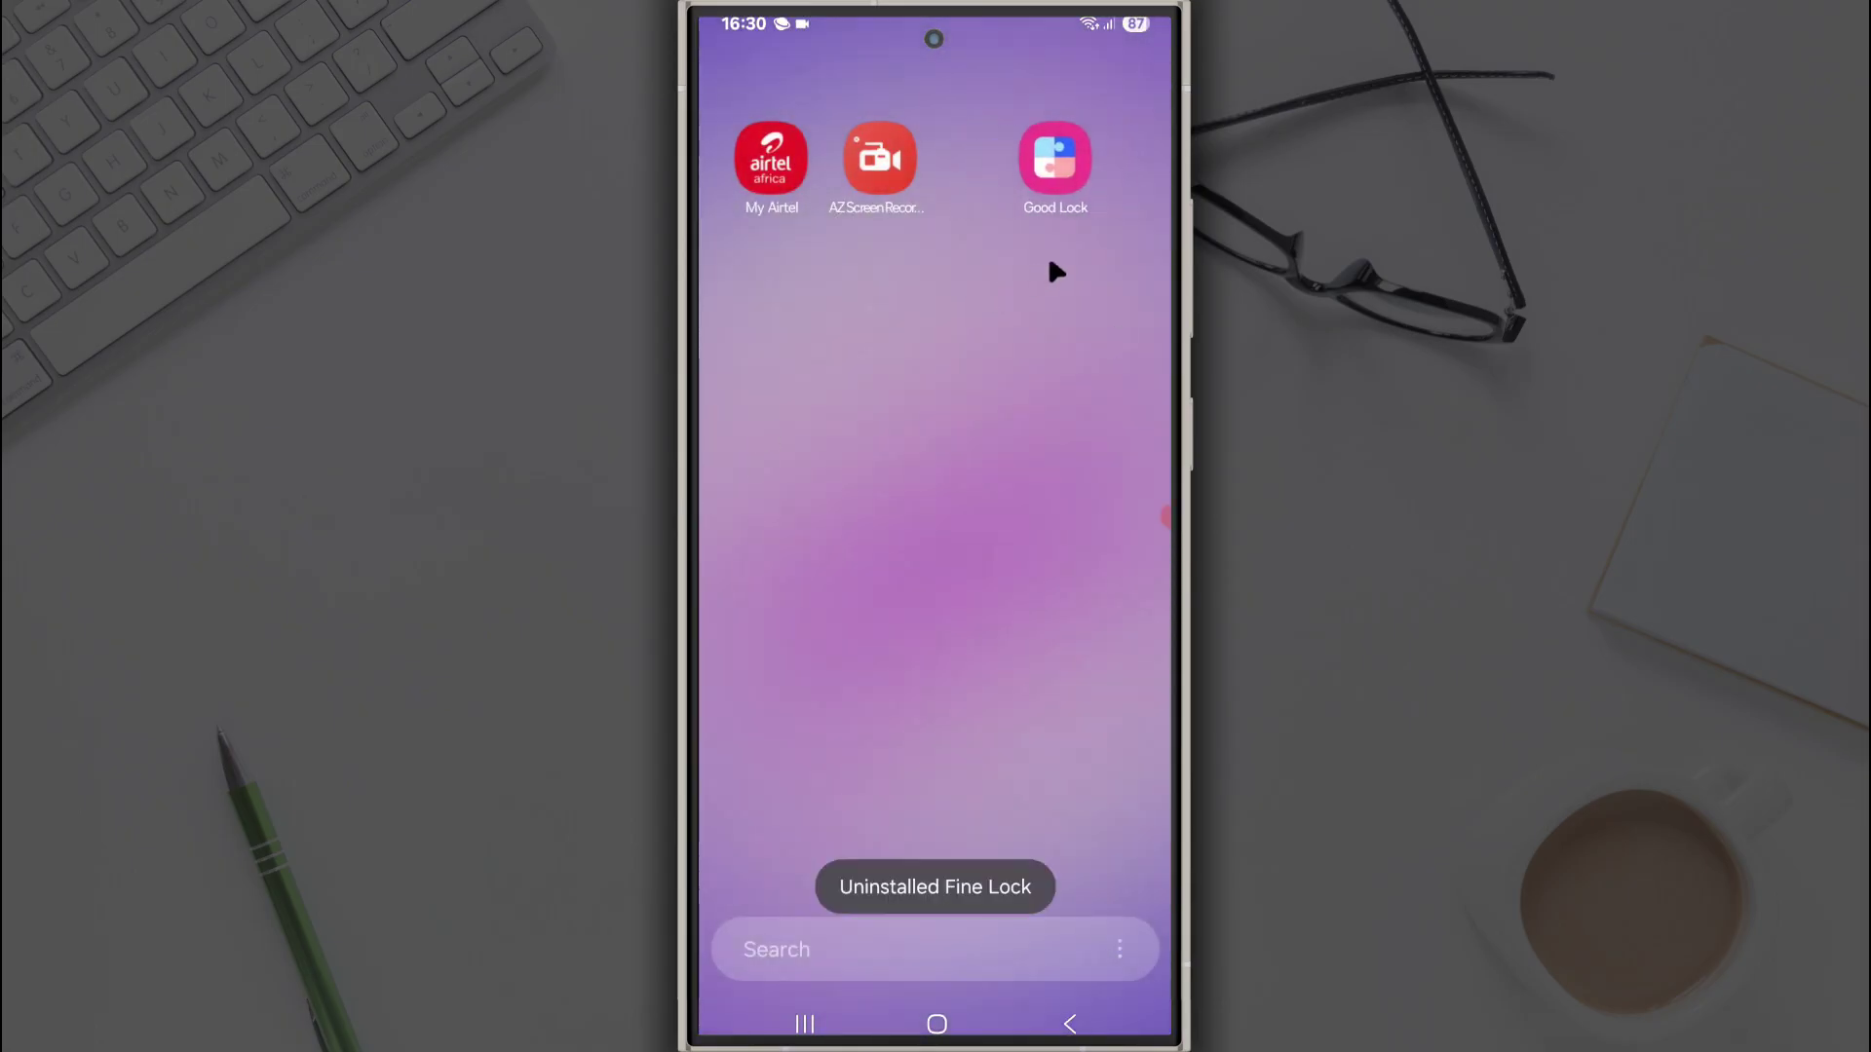
left_click(991, 161)
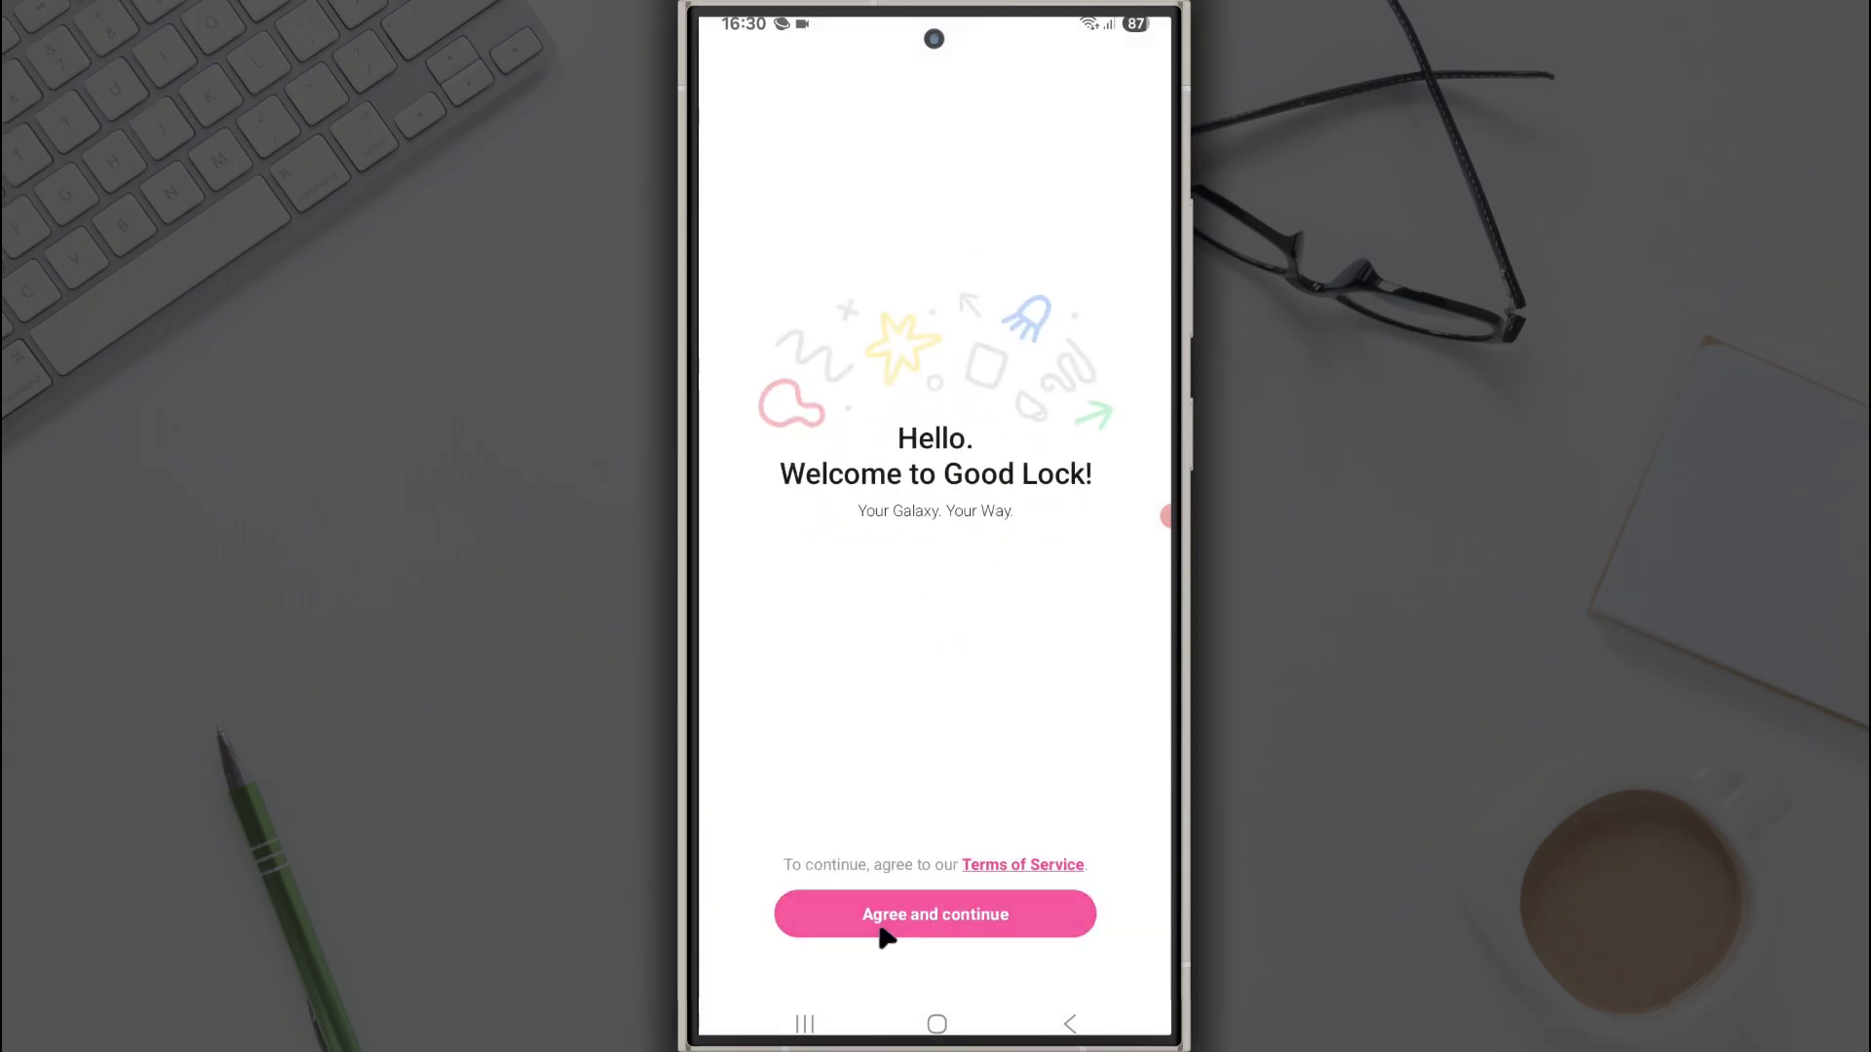
- Agree to Good Lock's terms, then browse Lock screen, Keyboard, Make up and Life up plugins
left_click(885, 922)
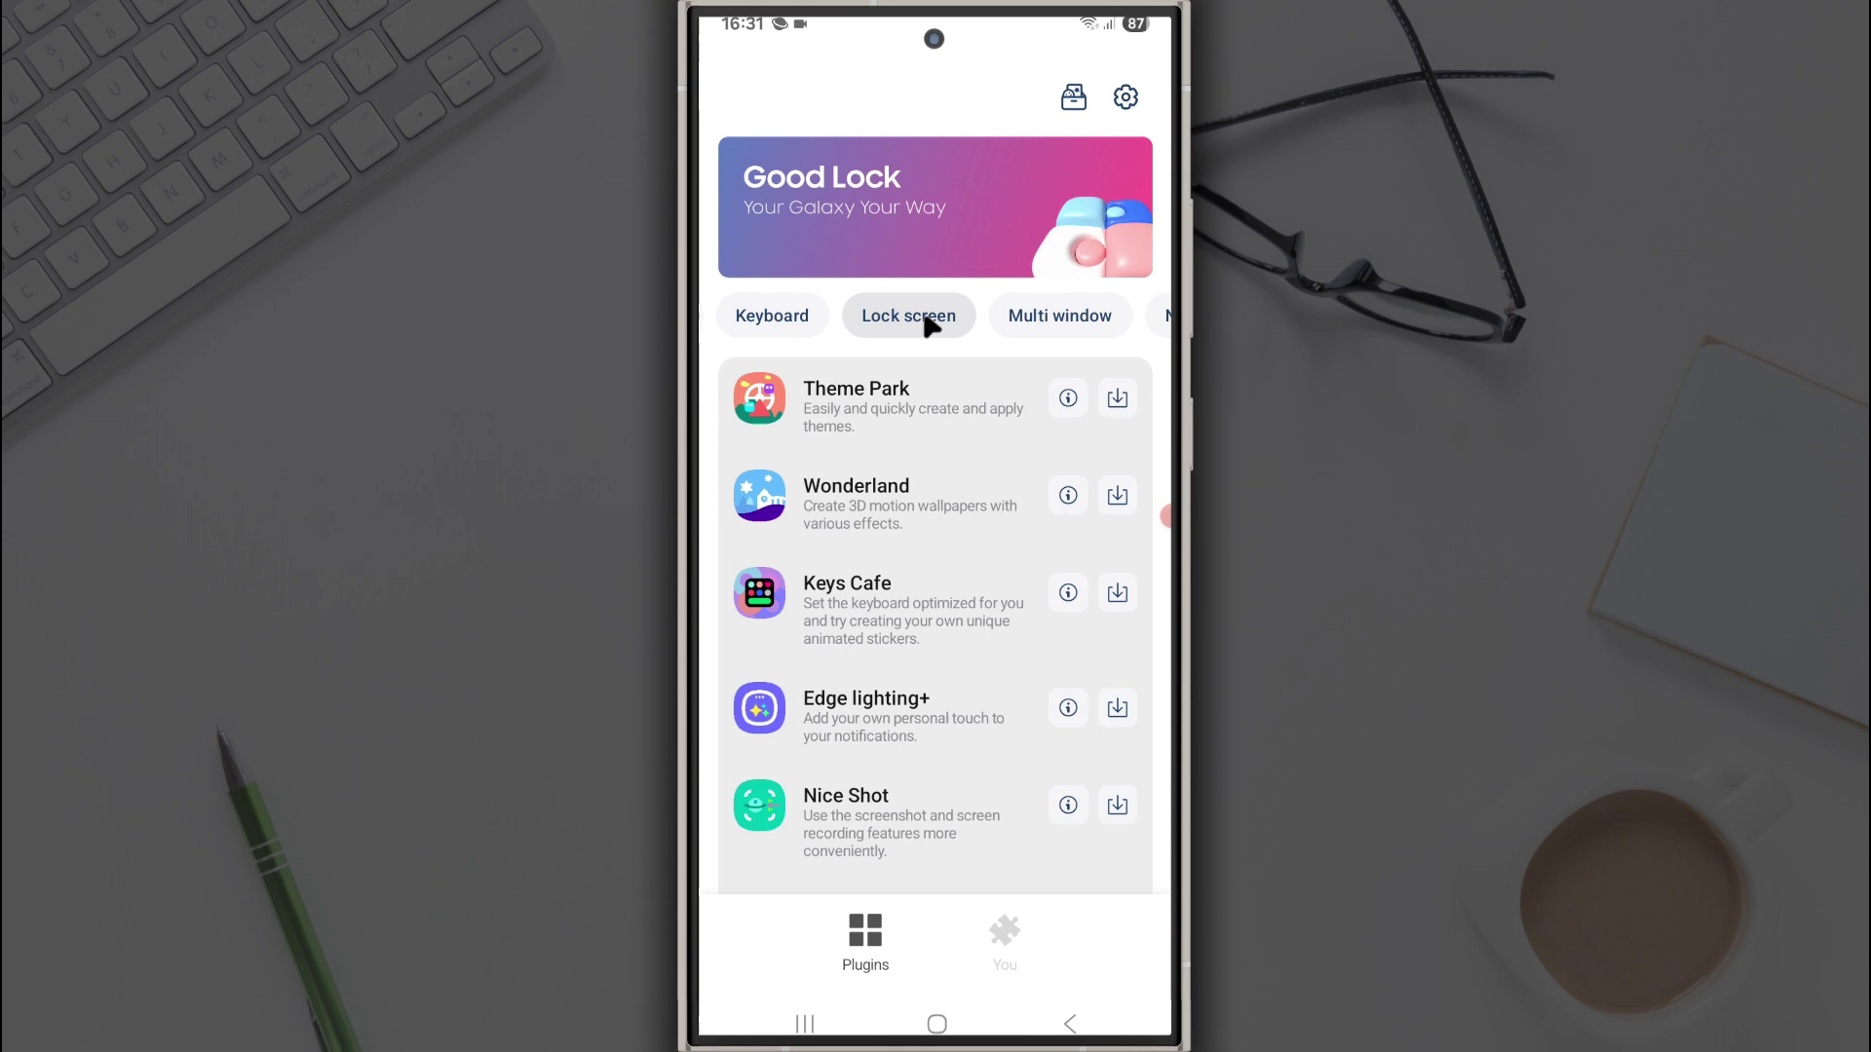
left_click(929, 324)
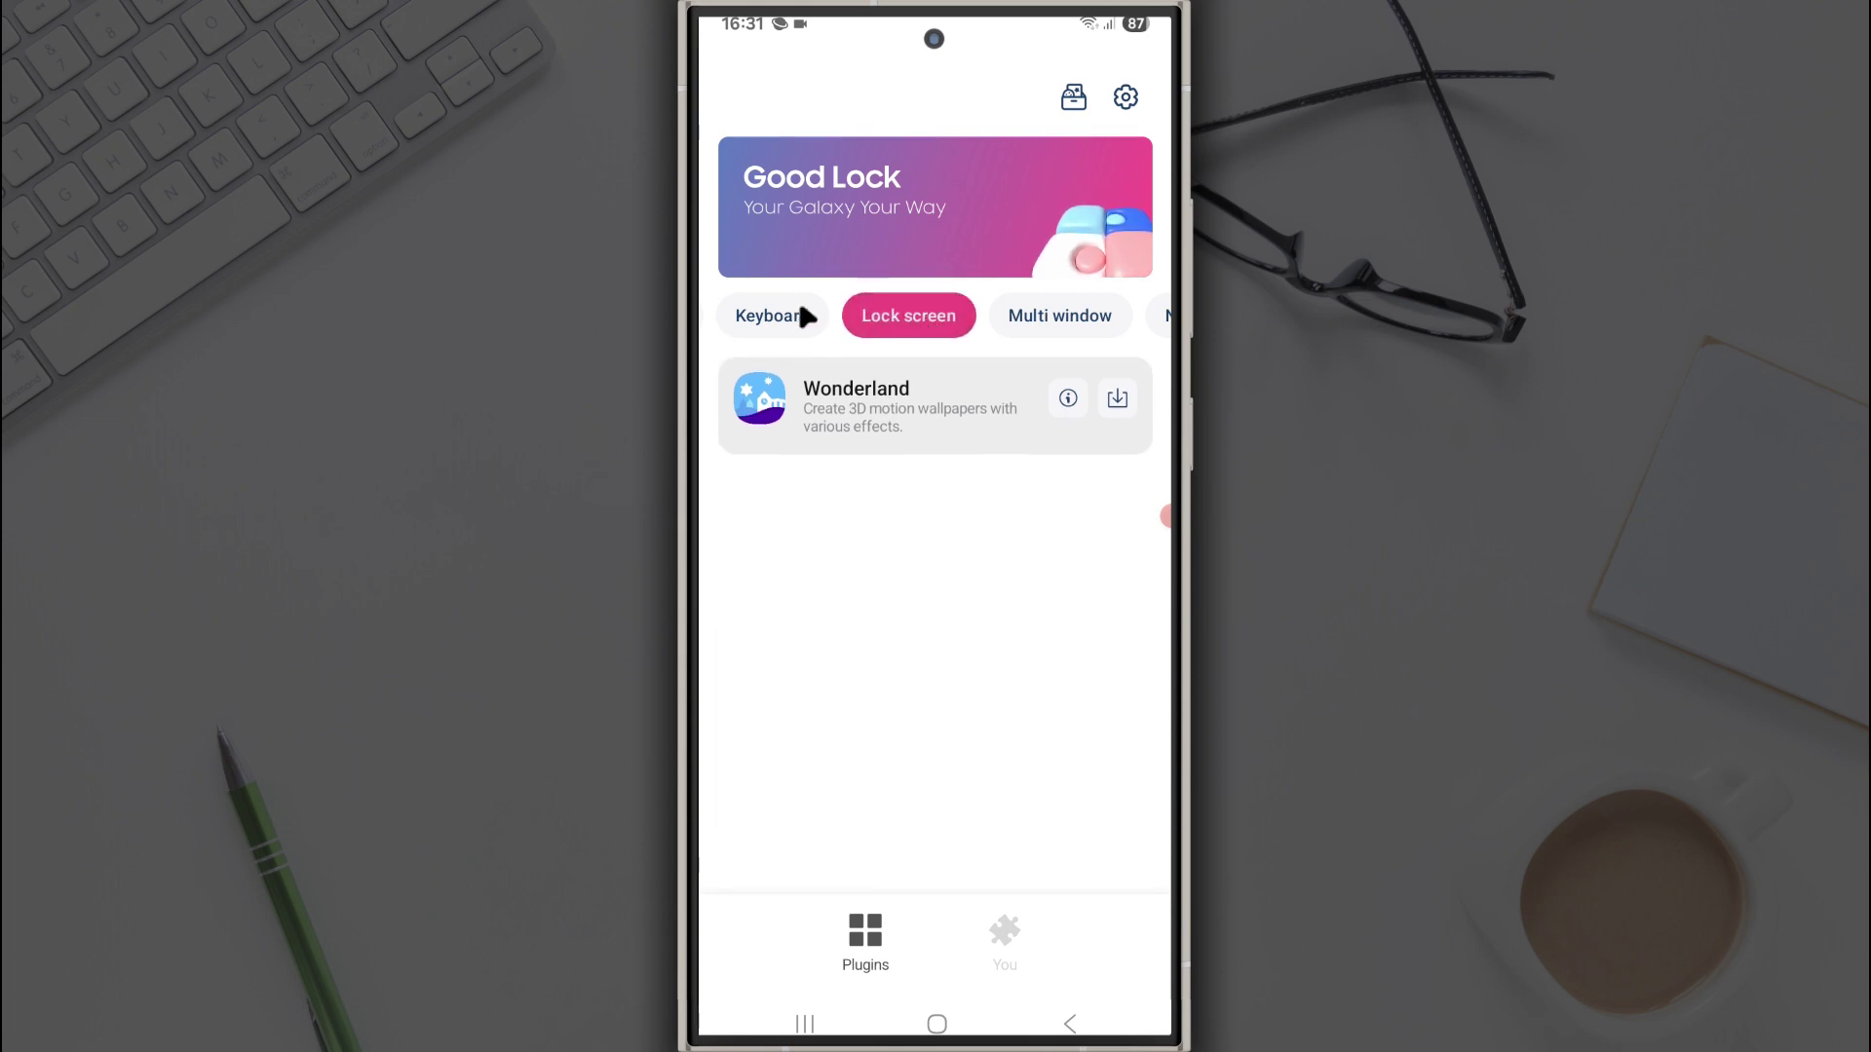
left_click(775, 317)
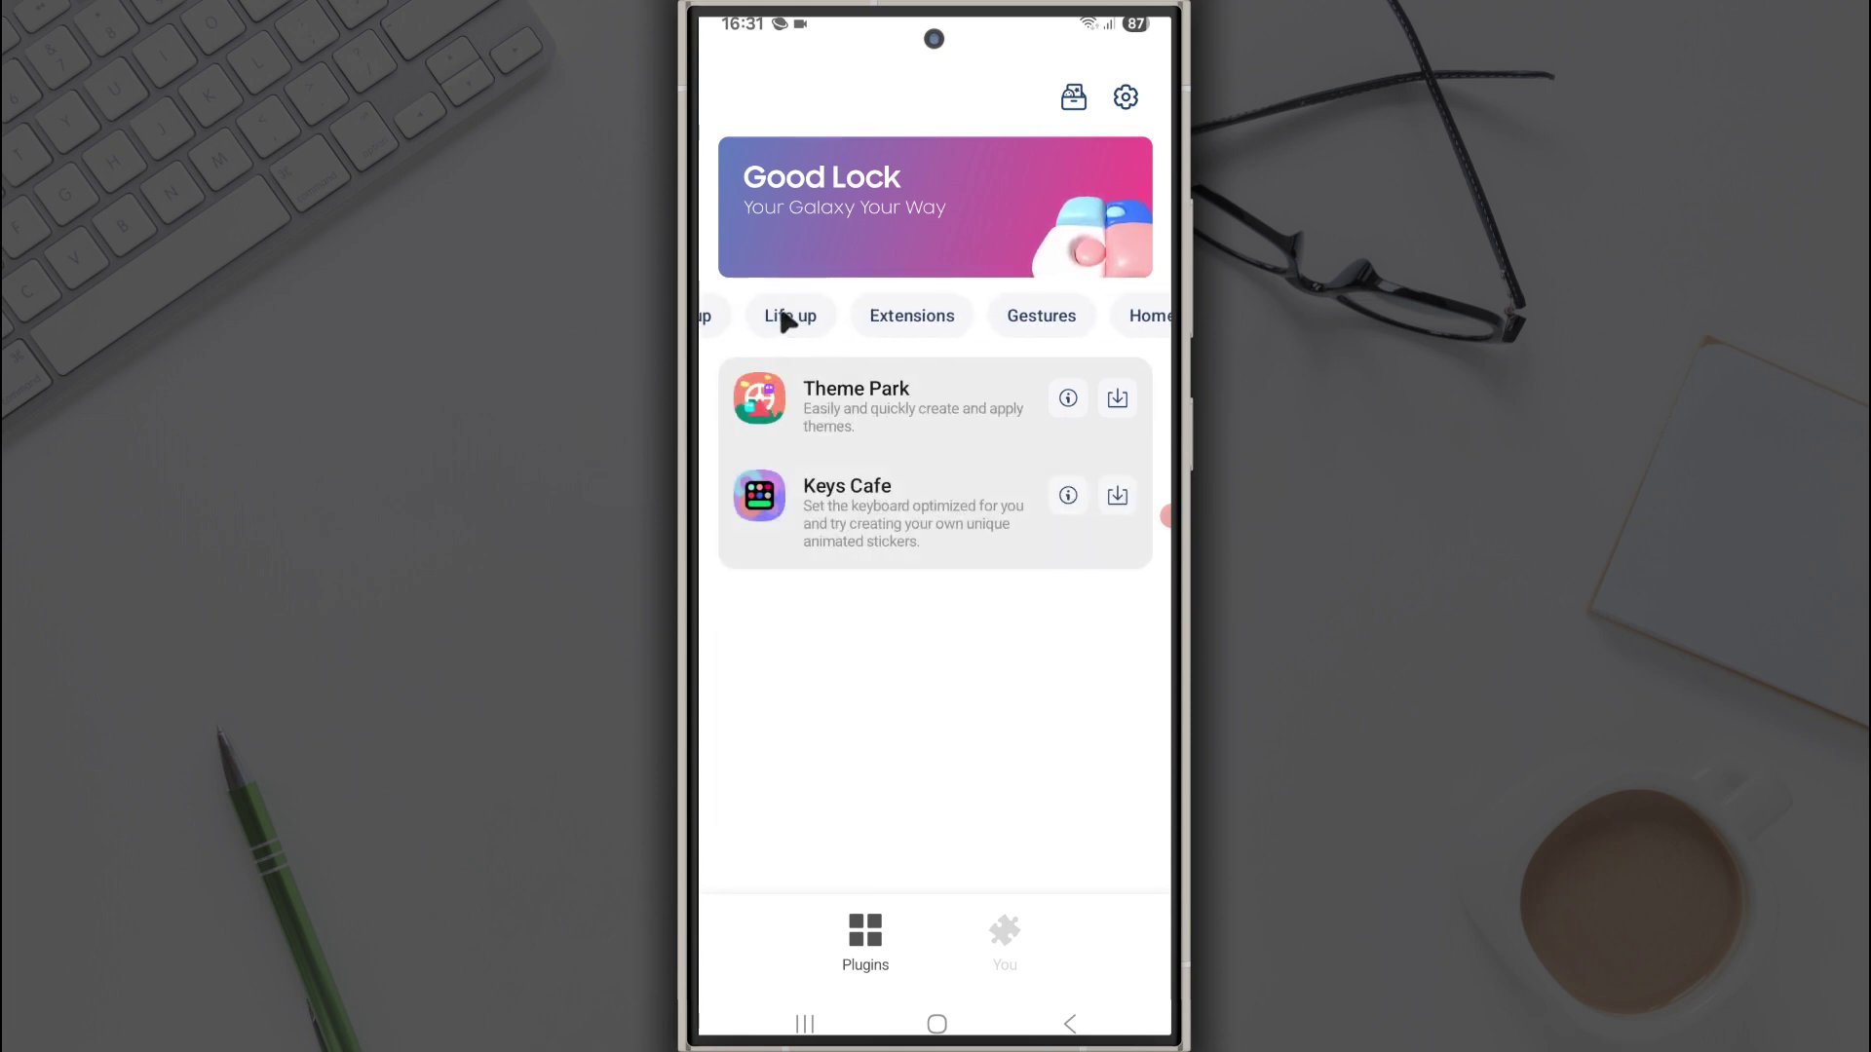
left_click(771, 317)
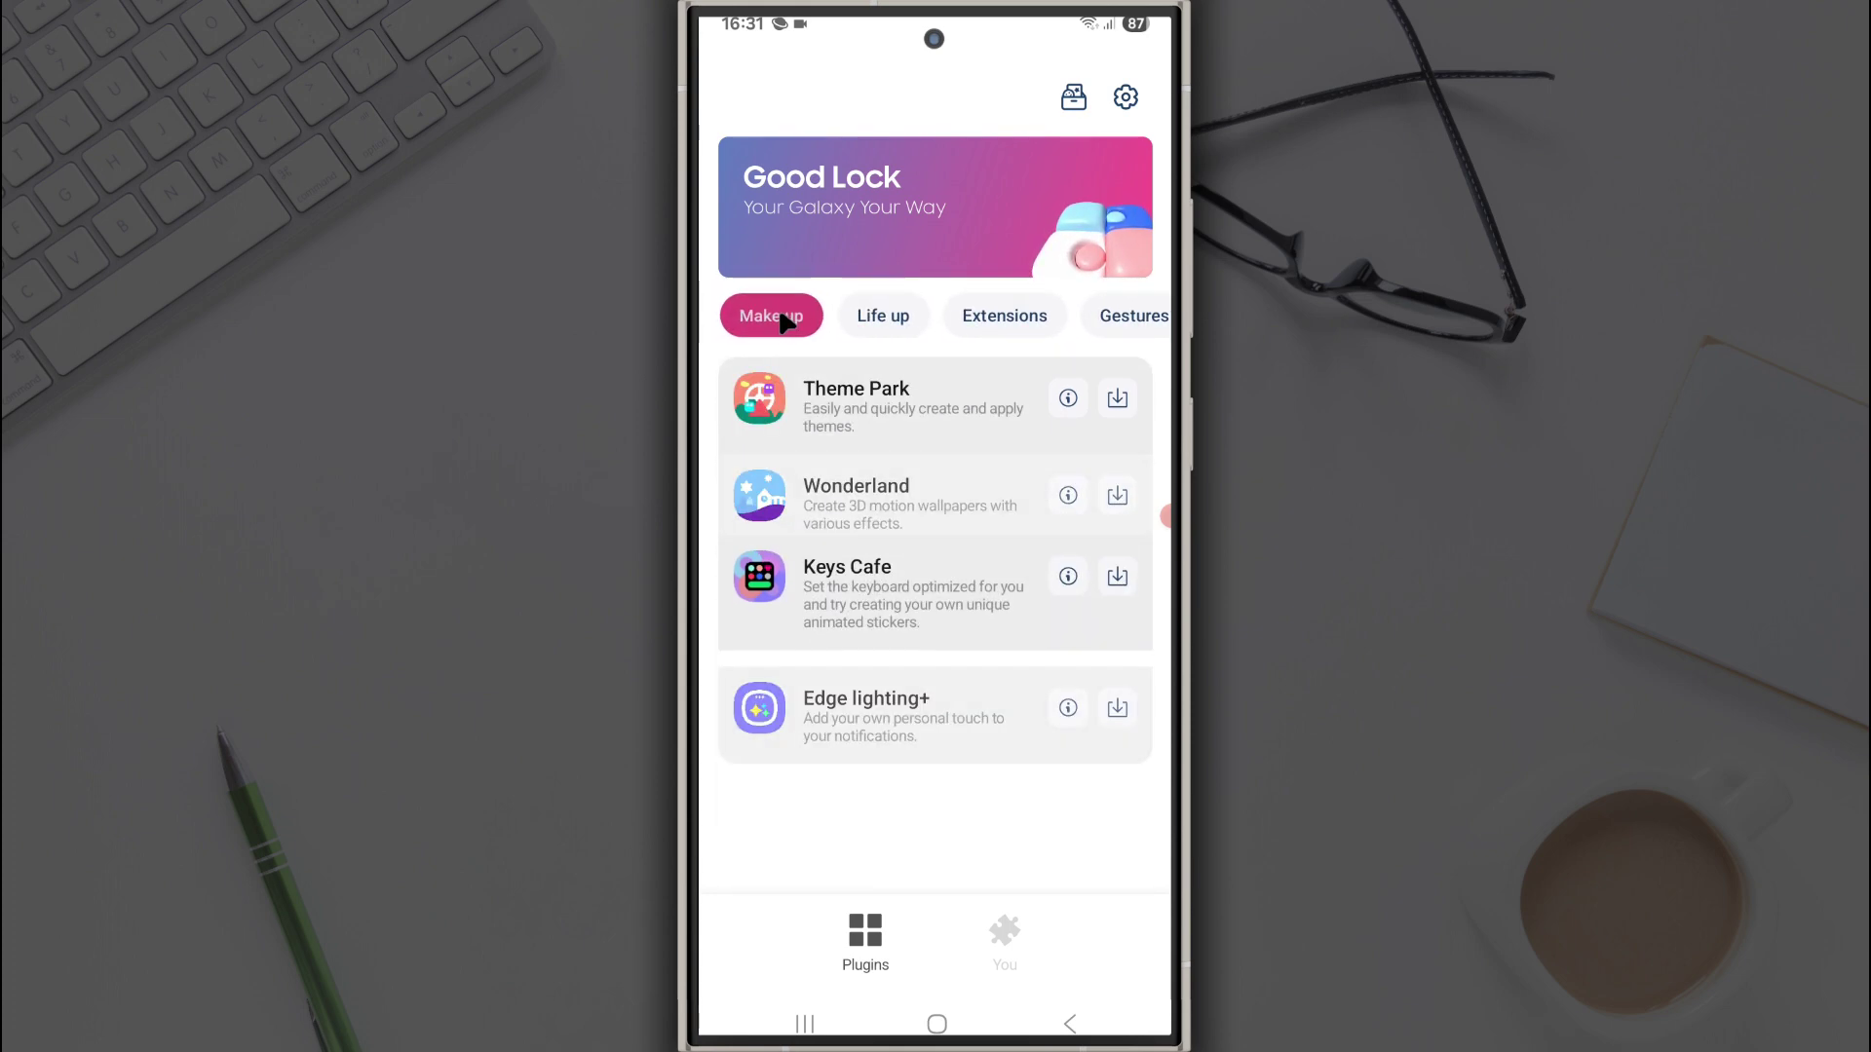
left_click(884, 316)
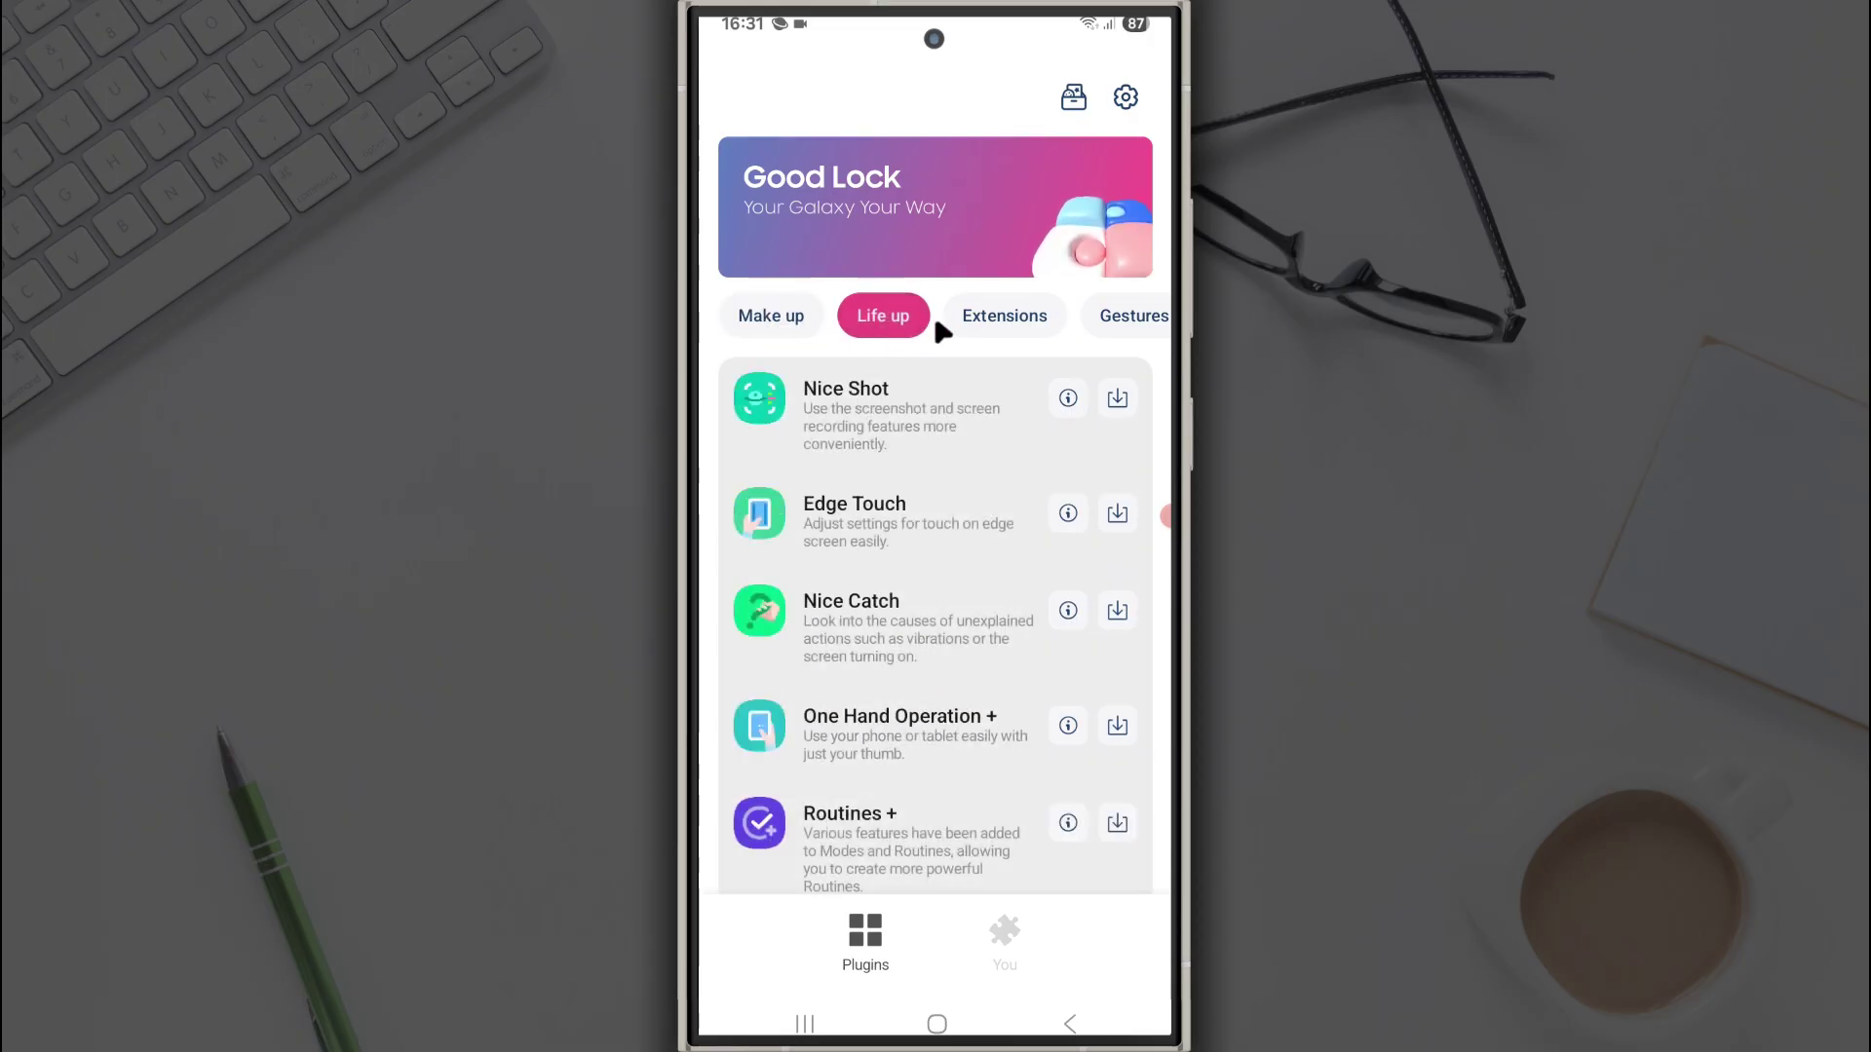